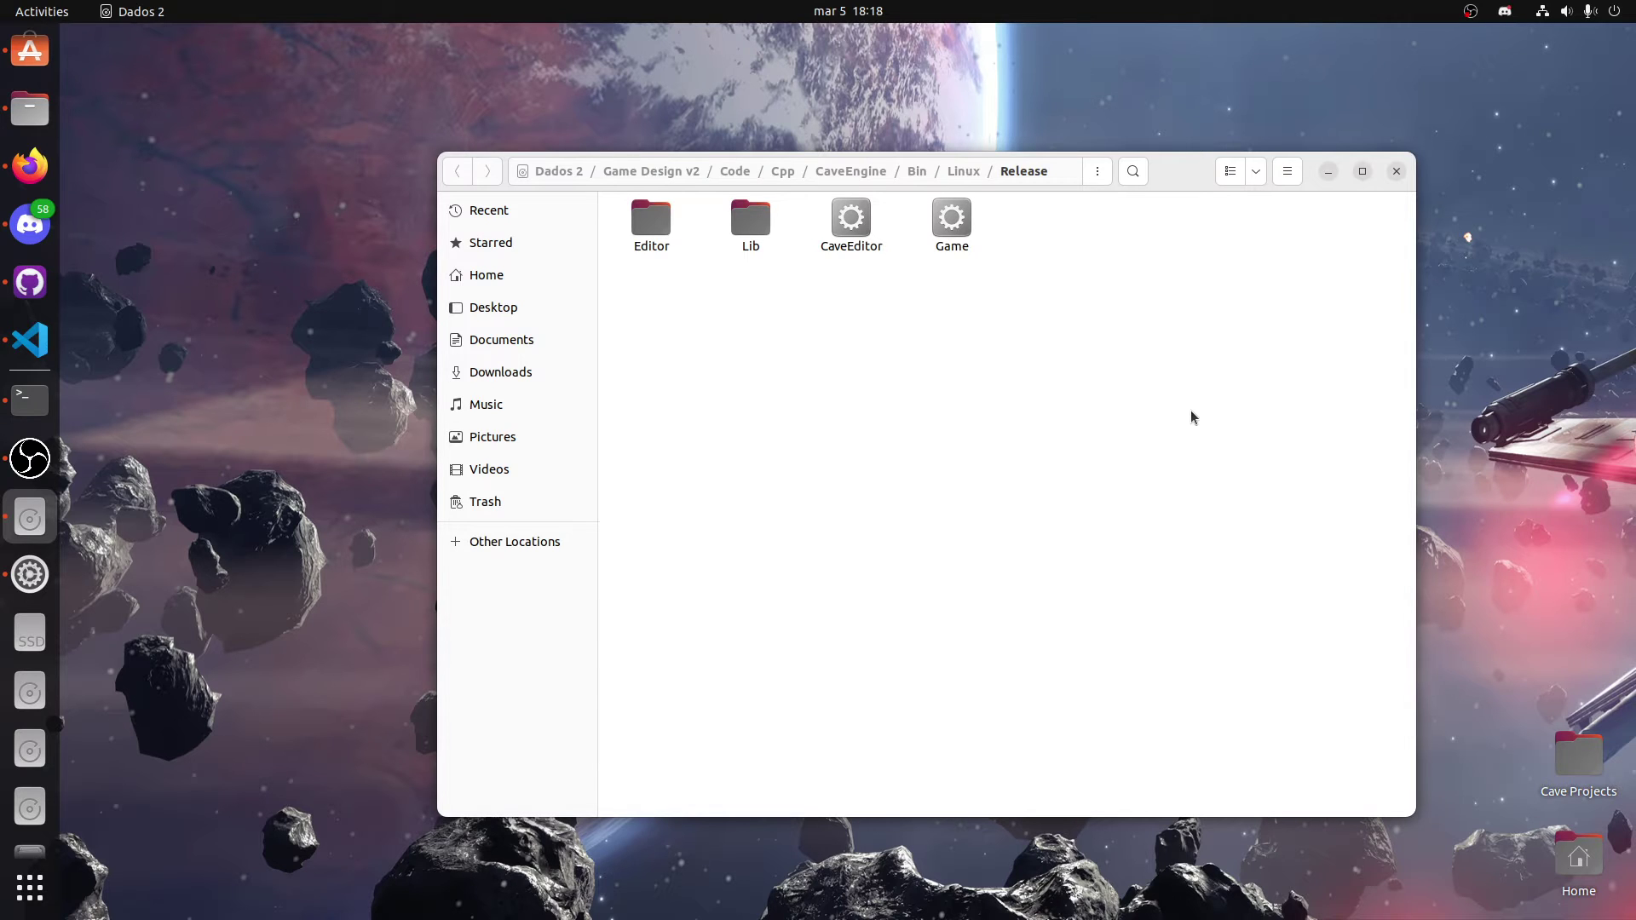
Step: Launch CaveEditor from the Release folder, minimize the file manager and open the My Game project
left_click_drag(1181, 166, 1109, 138)
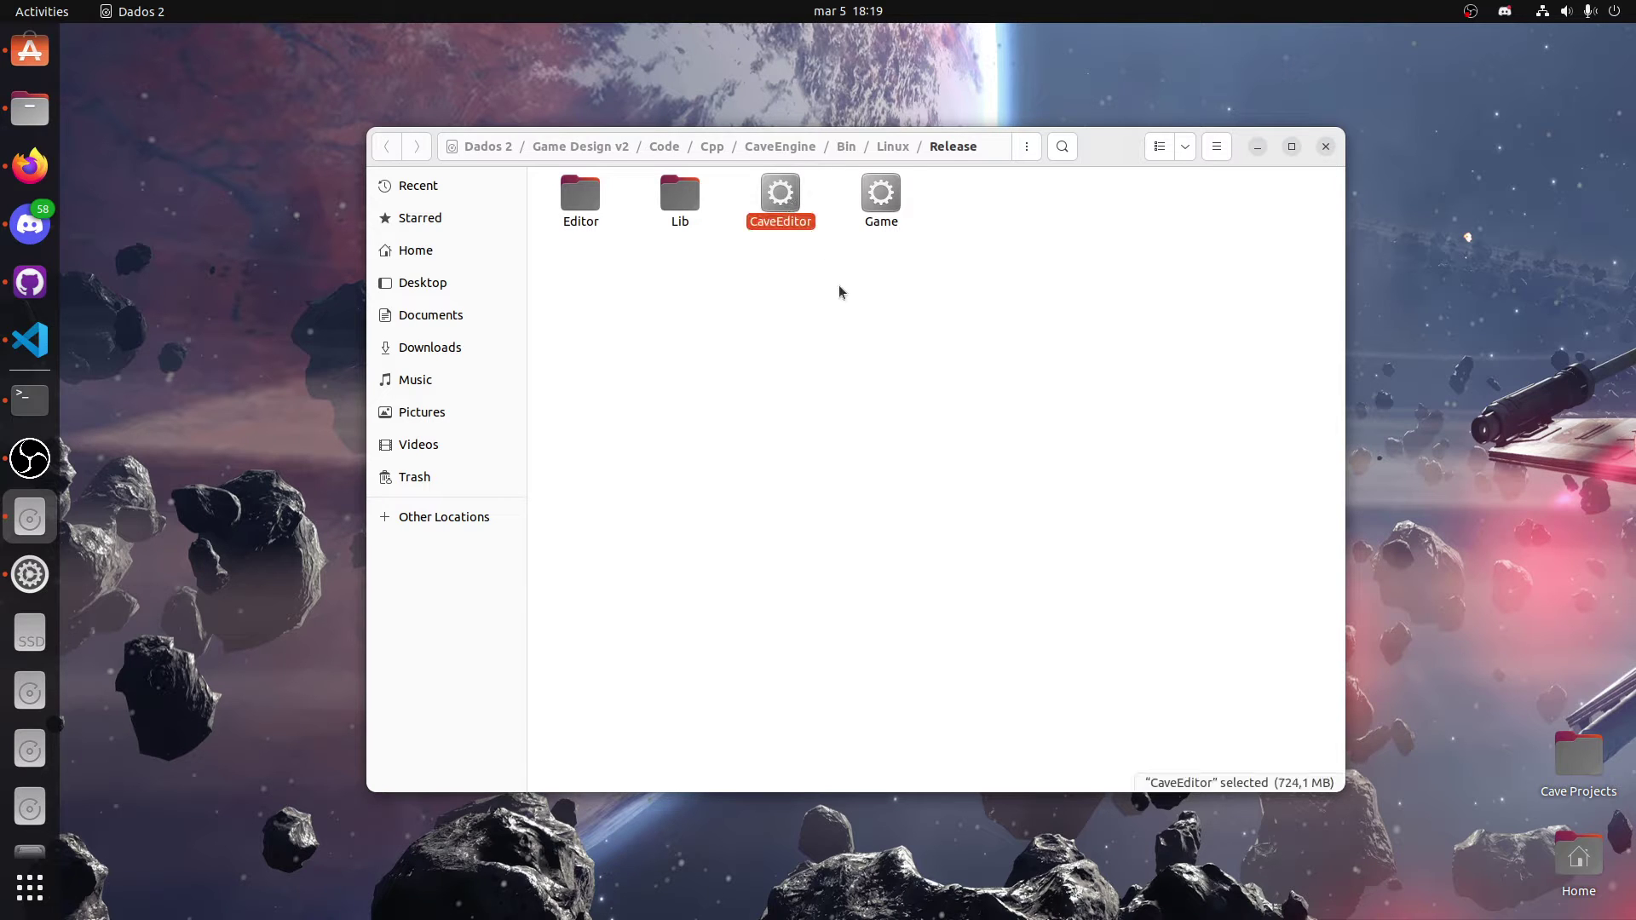
left_click_drag(838, 284, 767, 187)
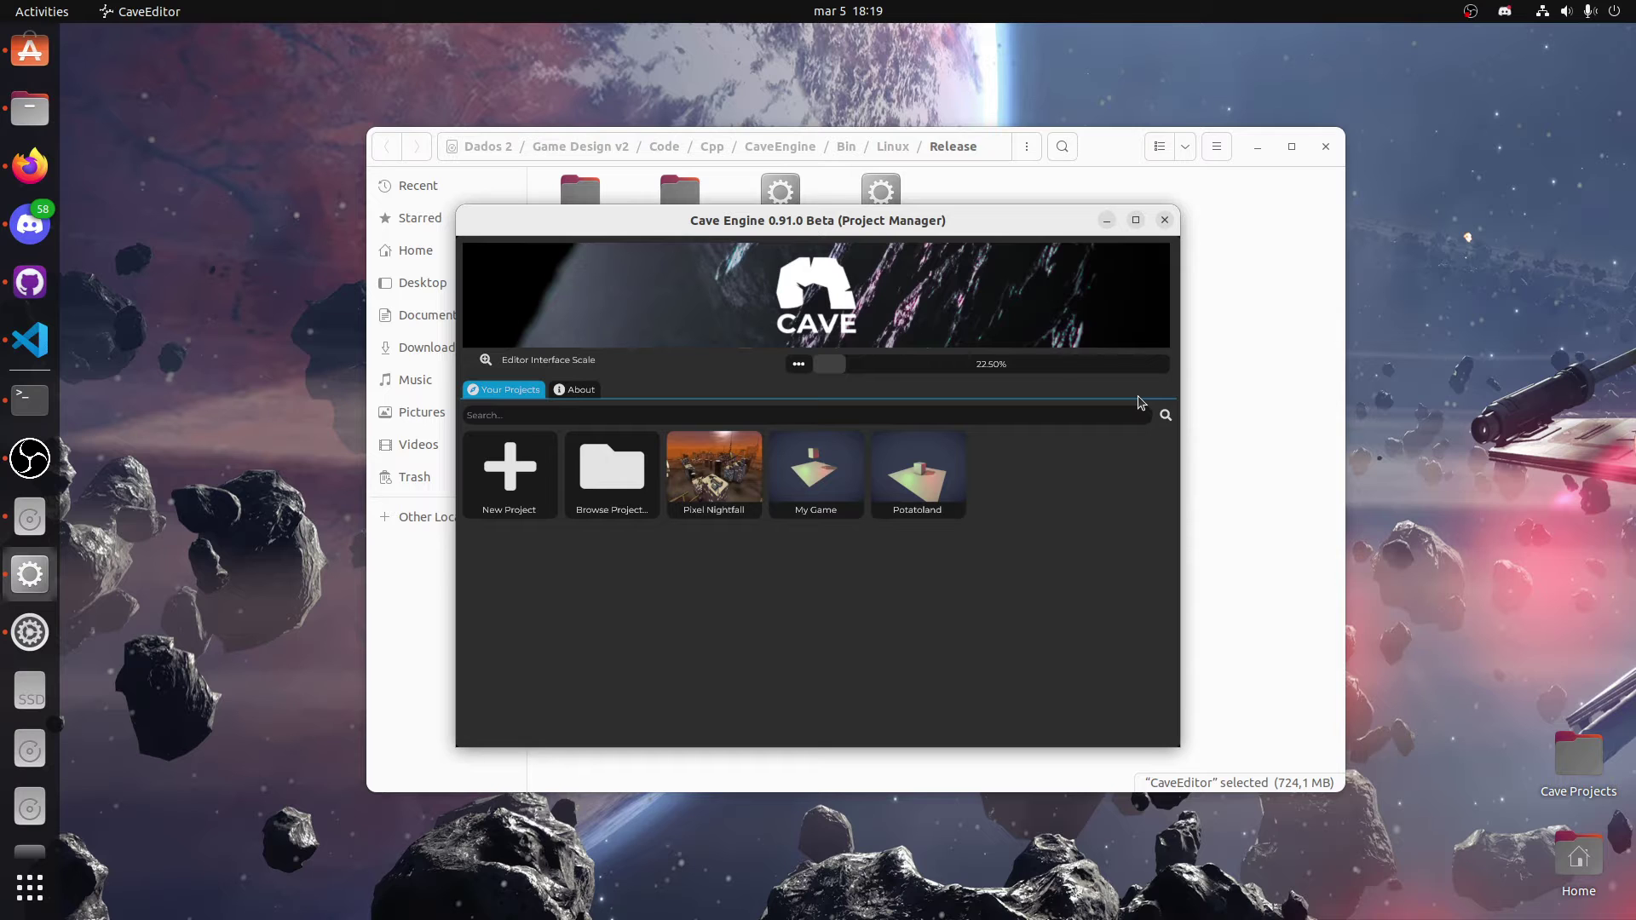
left_click(1261, 150)
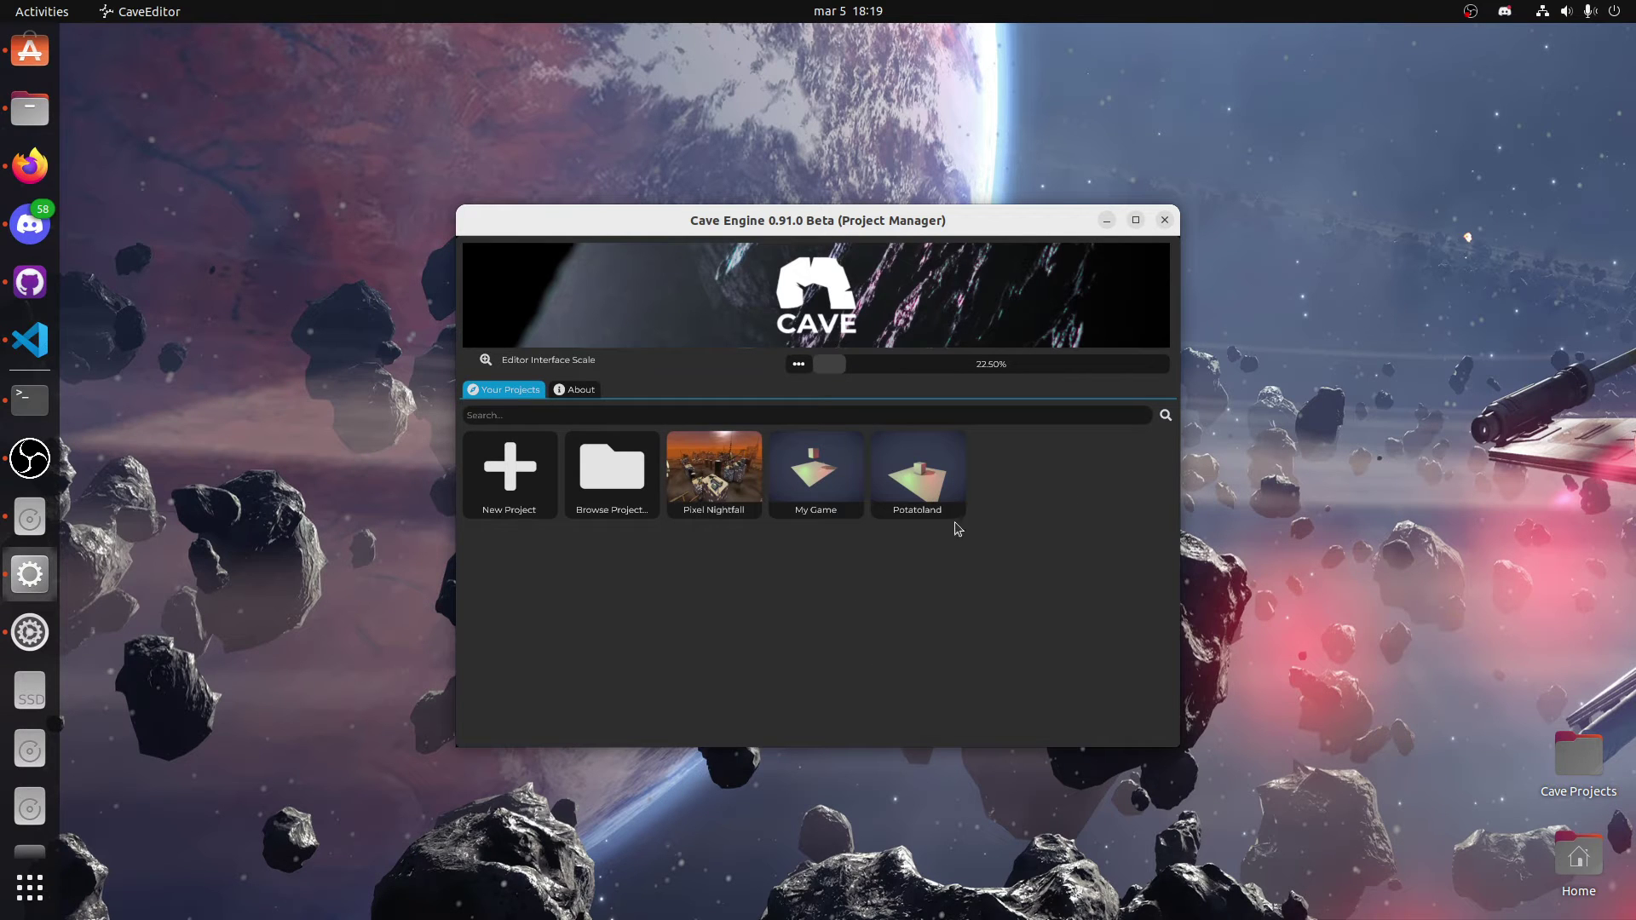
left_click(820, 474)
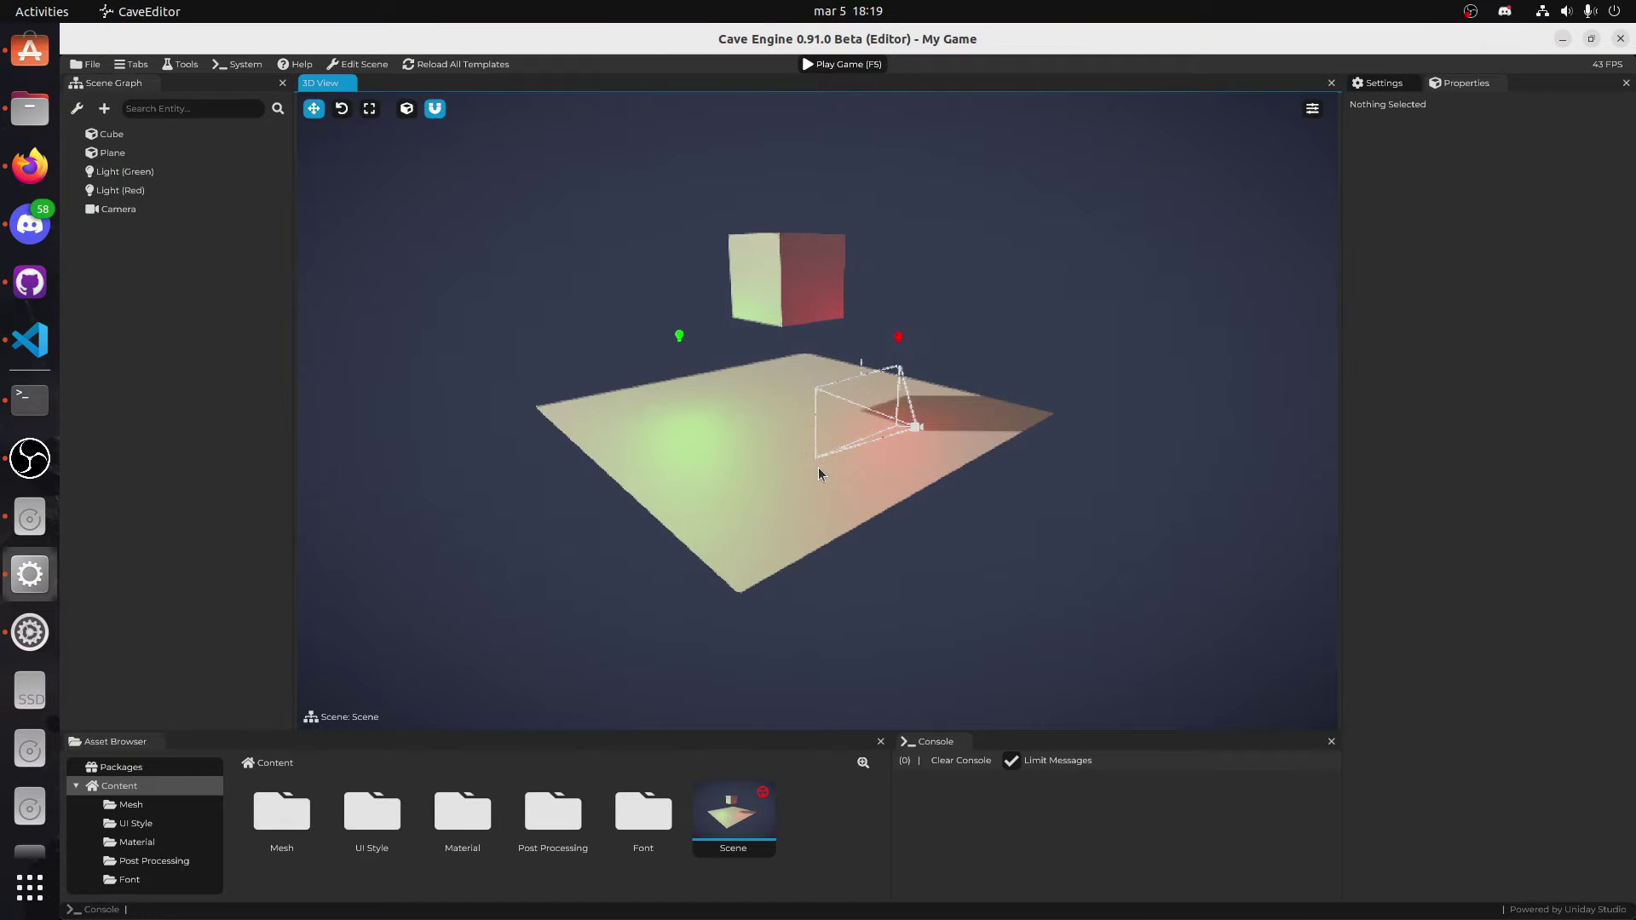
Step: Add the Default Cylinder mesh from the Mesh folder to the scene and raise it about 2 units above the plane
right_click_drag(818, 474, 818, 473)
key("w")
key("a")
double_click(302, 794)
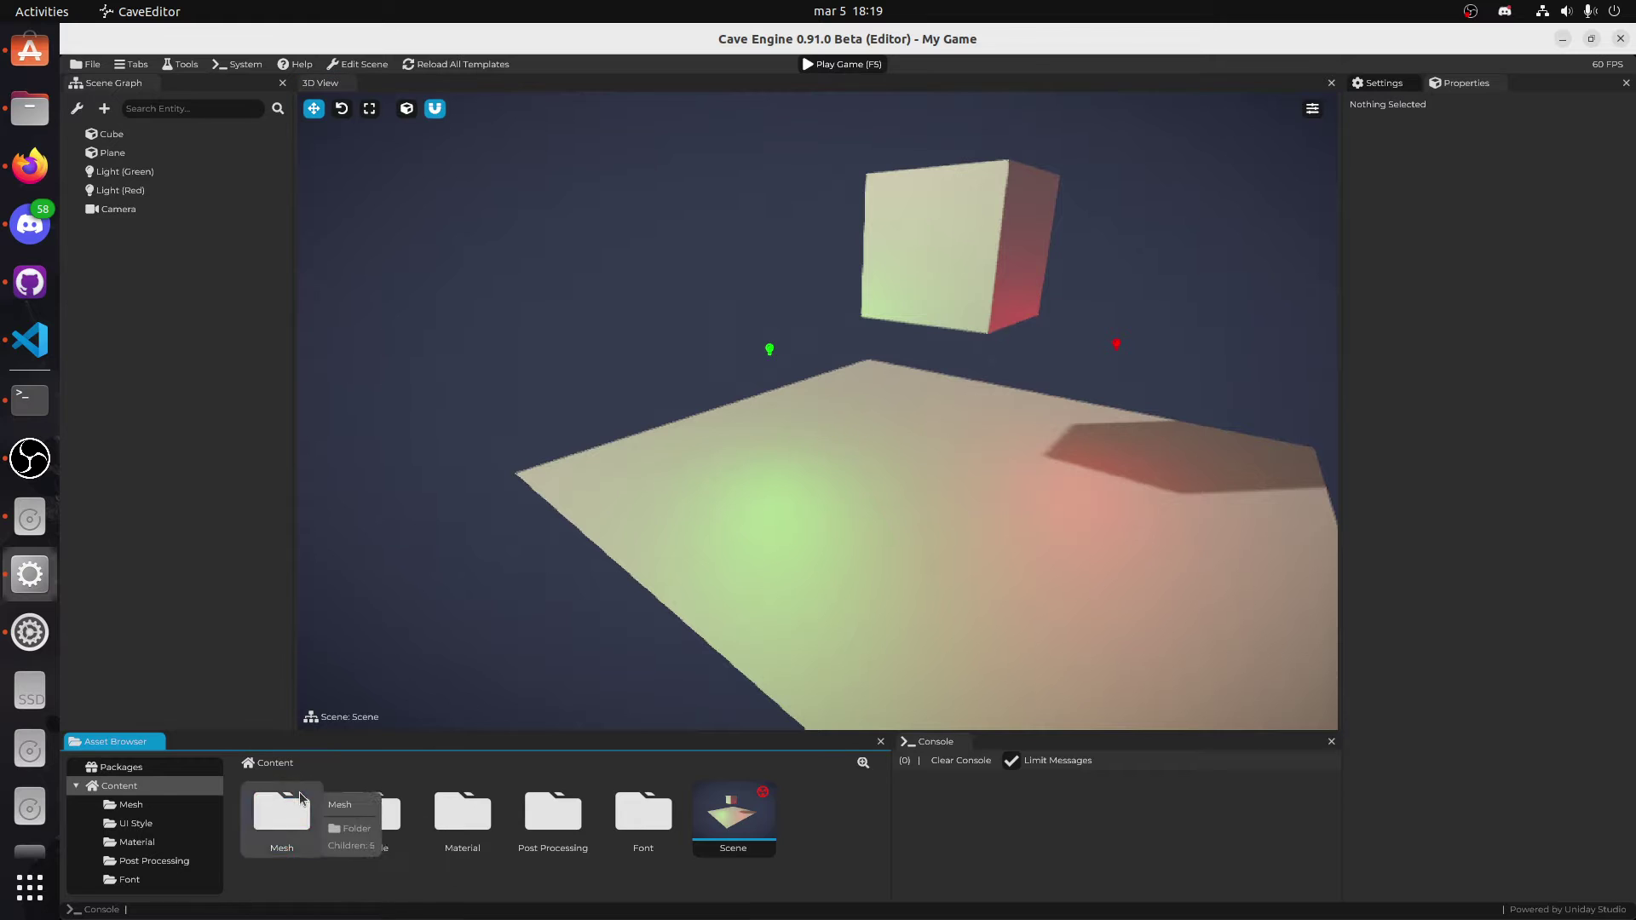
left_click_drag(542, 744, 528, 707)
left_click(372, 780)
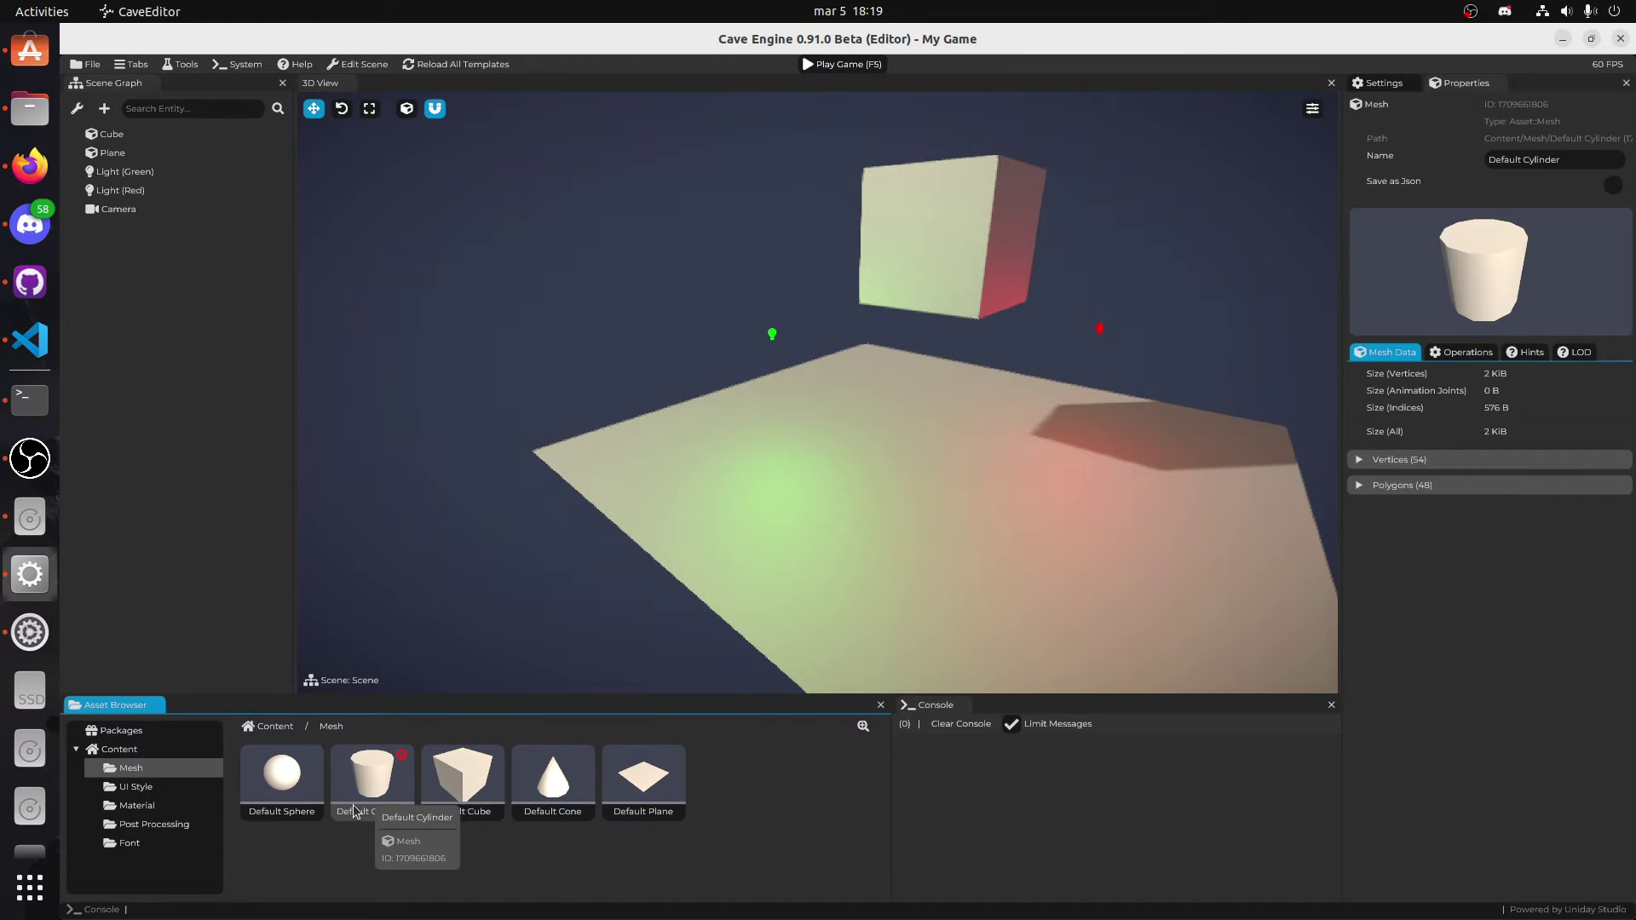
left_click_drag(401, 784, 833, 508)
left_click_drag(827, 430, 835, 316)
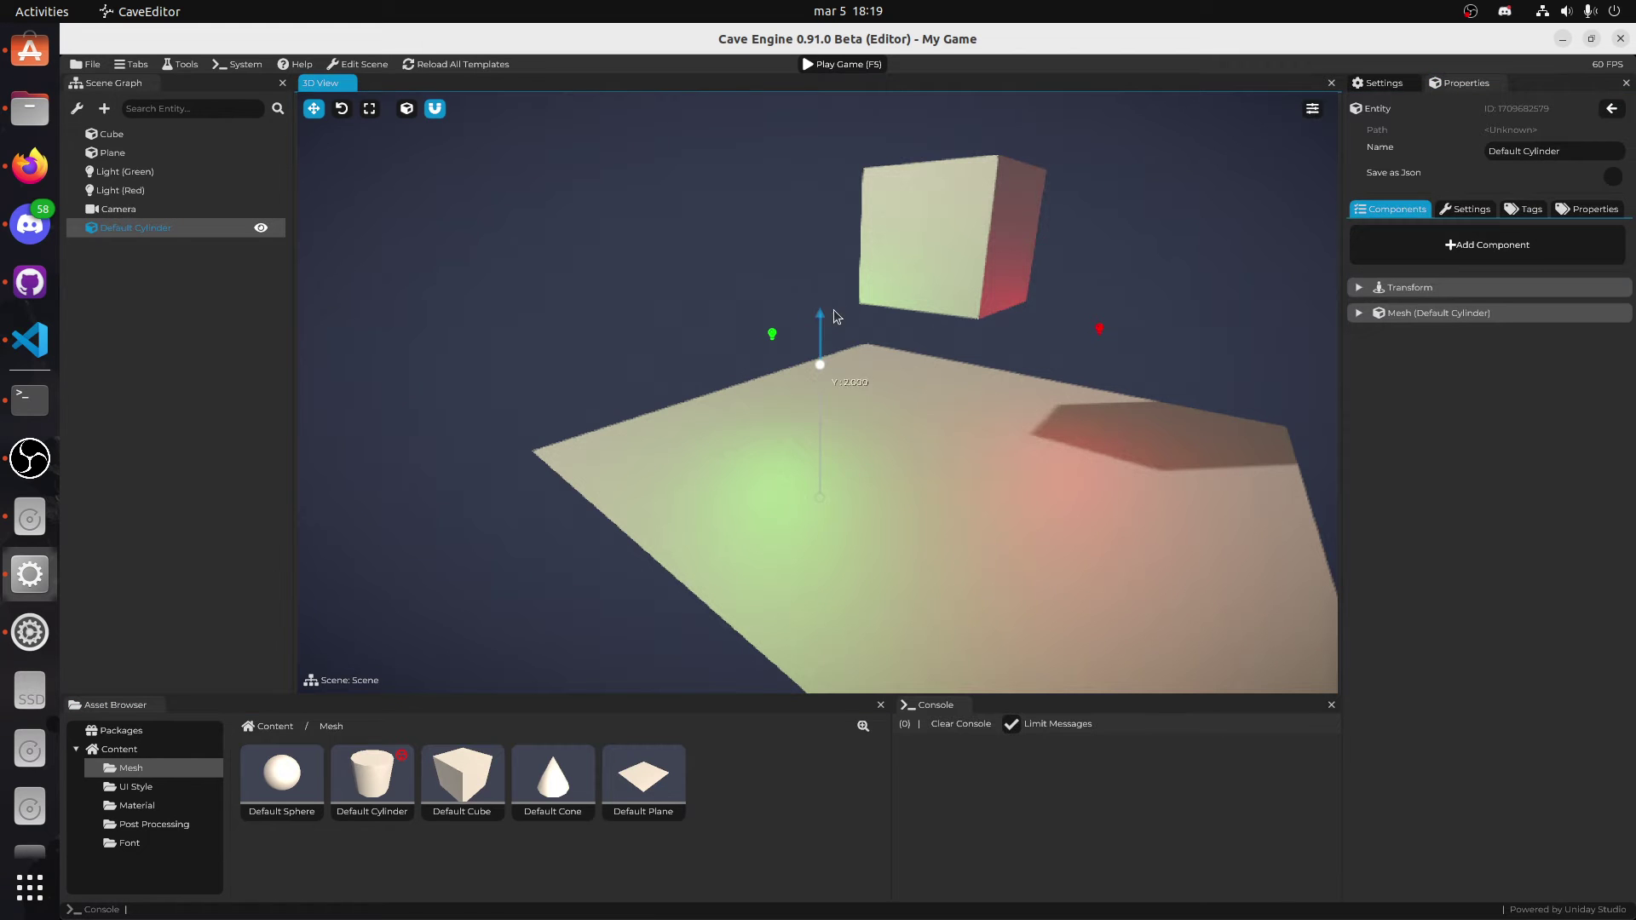
Step: Assign the Default Material to the cylinder's mesh component
left_click(1440, 312)
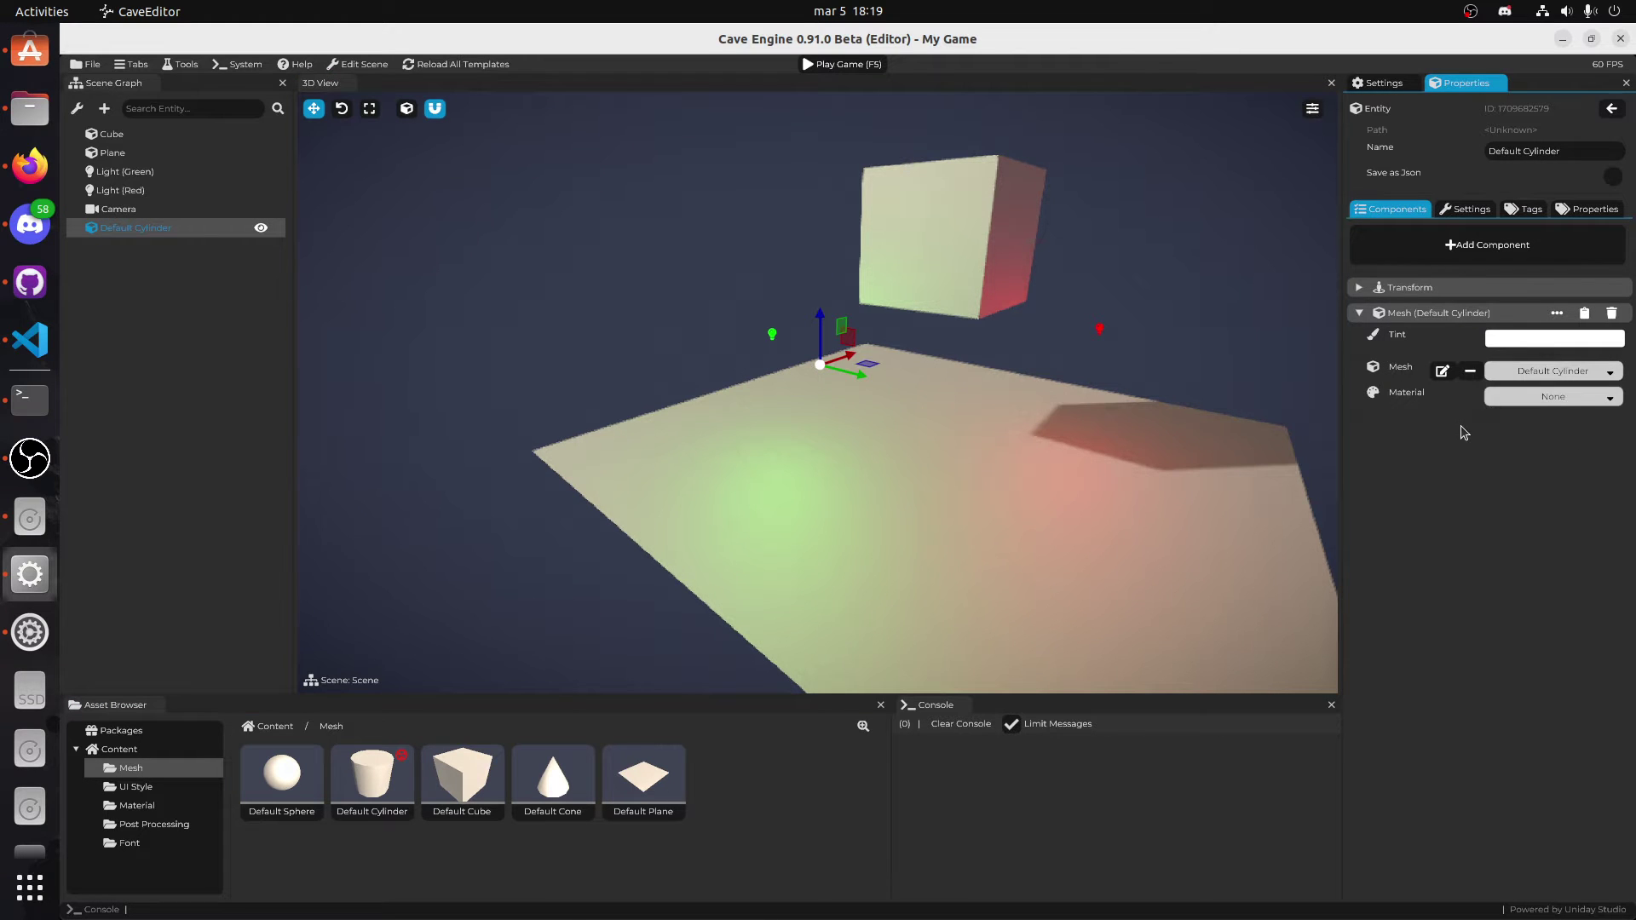
left_click(1530, 395)
left_click(1515, 426)
Step: Select the cube and examine the Update script of its Python Code component, then close the script
right_click_drag(1099, 622, 1026, 636)
key("w")
key("d")
right_click_drag(723, 435, 875, 396)
key("s")
key("a")
left_click(1127, 288)
left_click(1026, 266)
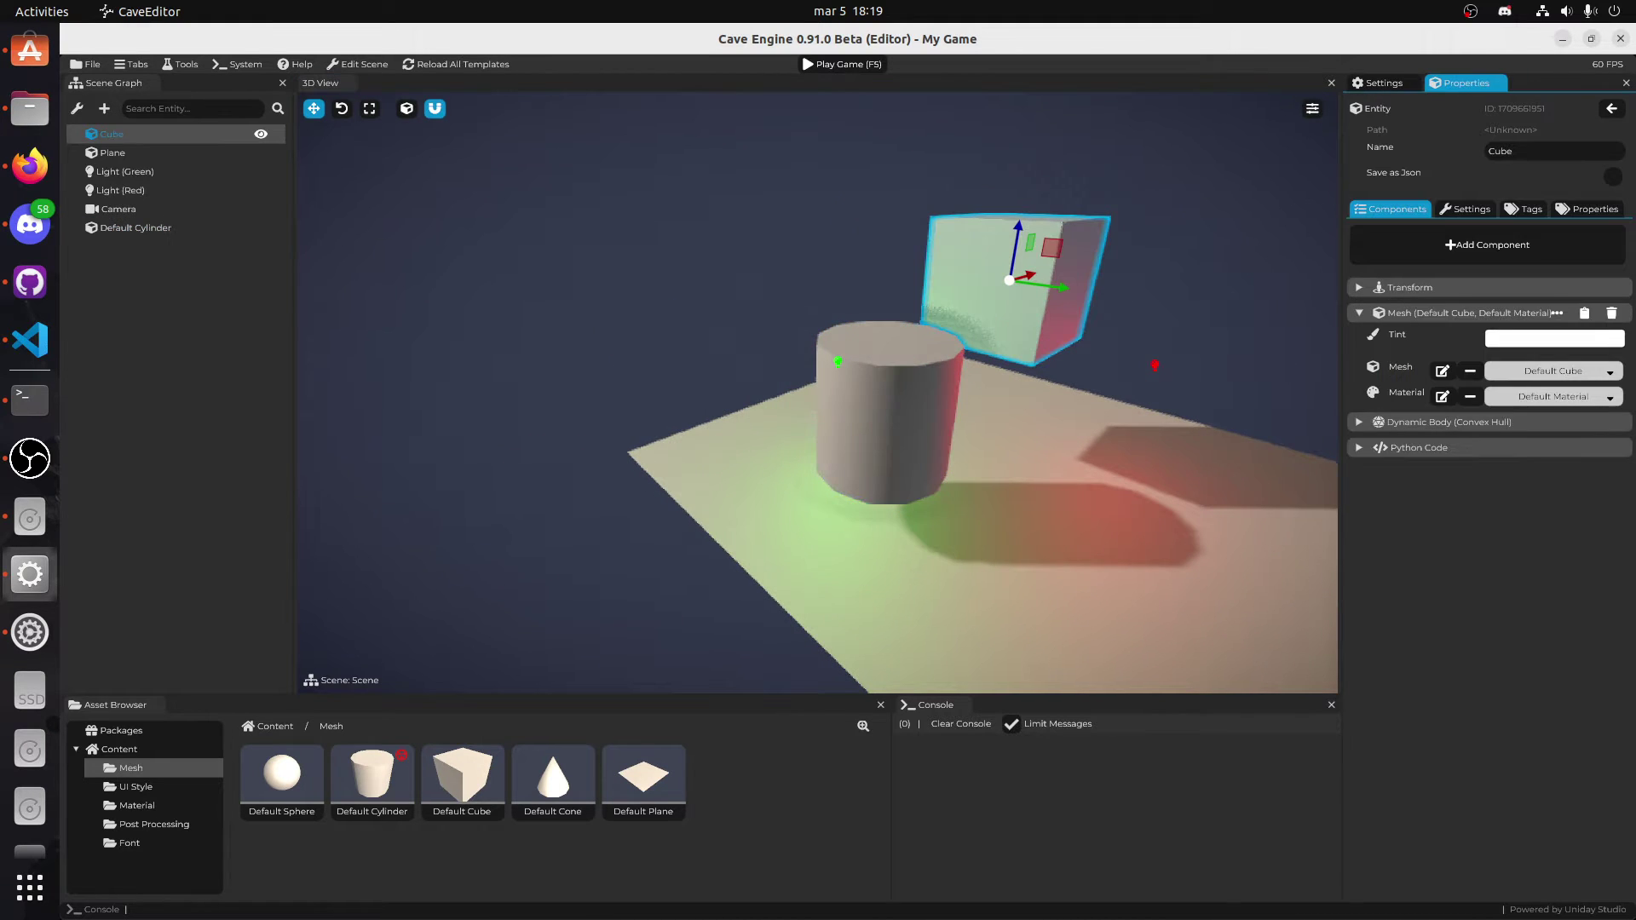
left_click(1451, 444)
left_click(1612, 573)
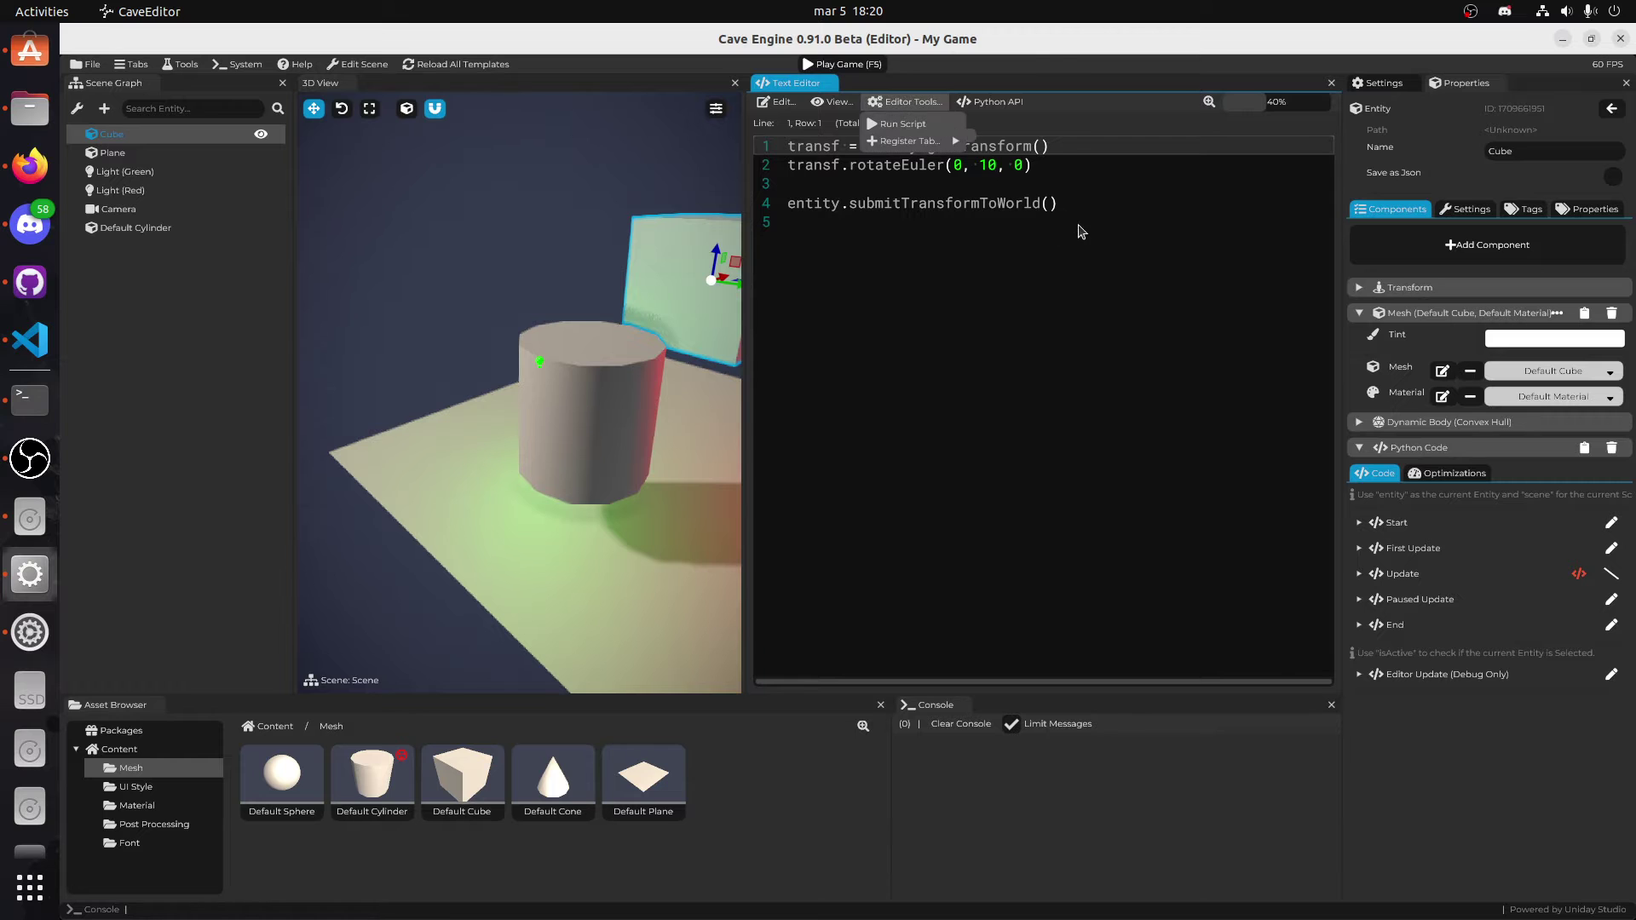
key("ctrl+a")
left_click(1611, 575)
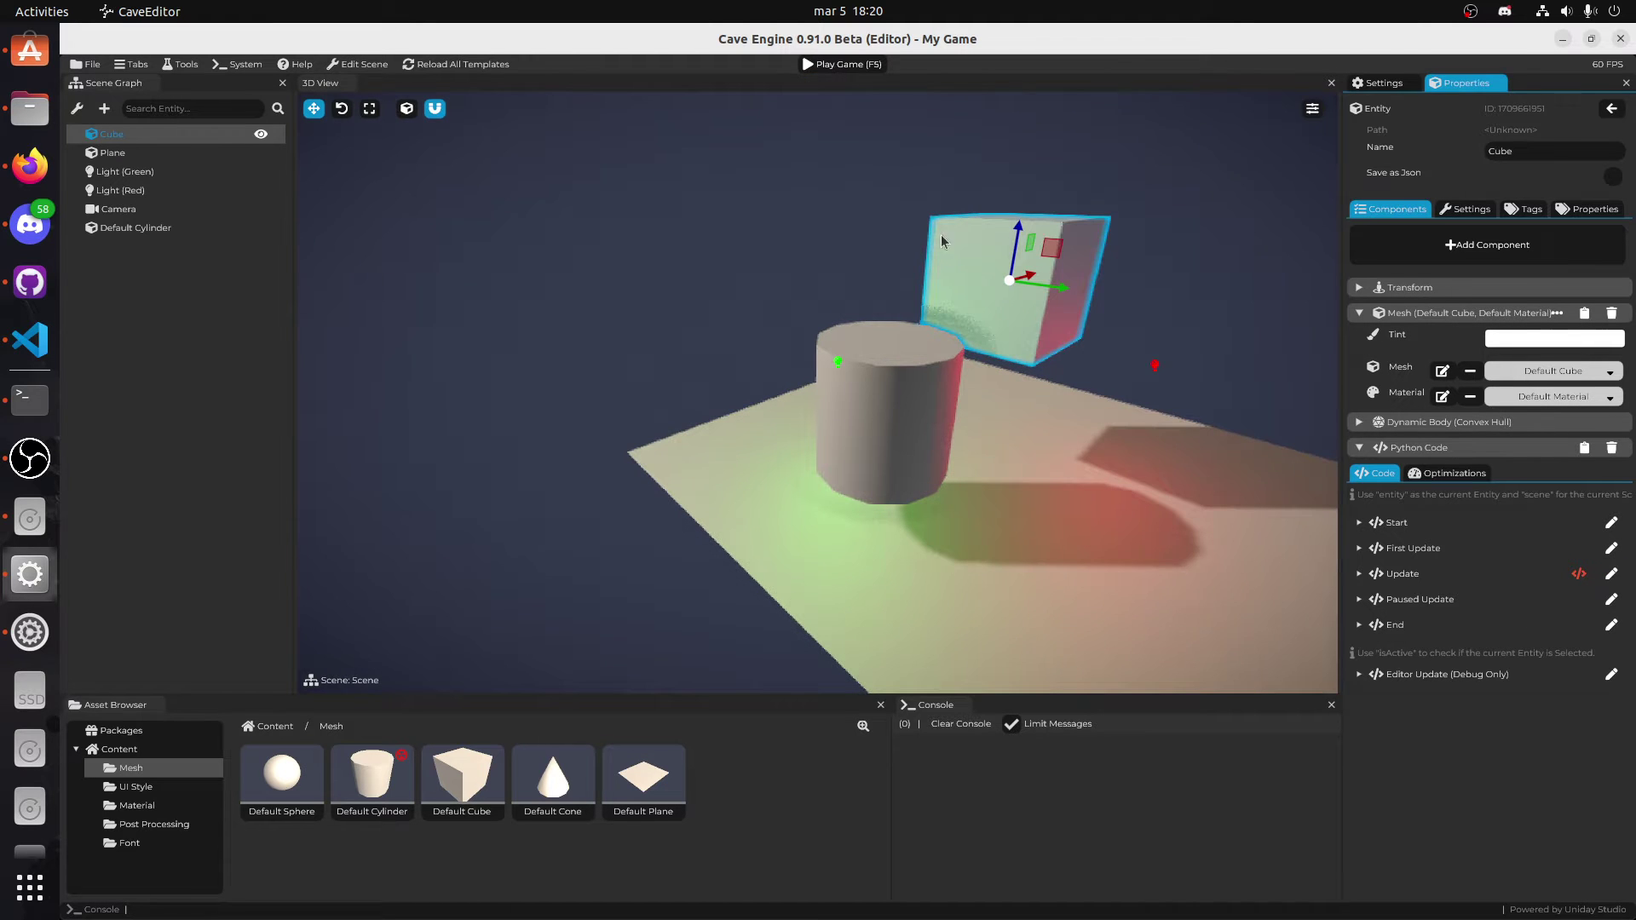
Step: Play-test the My Game scene in the editor, stop it and inspect the cube and cylinder
left_click(861, 64)
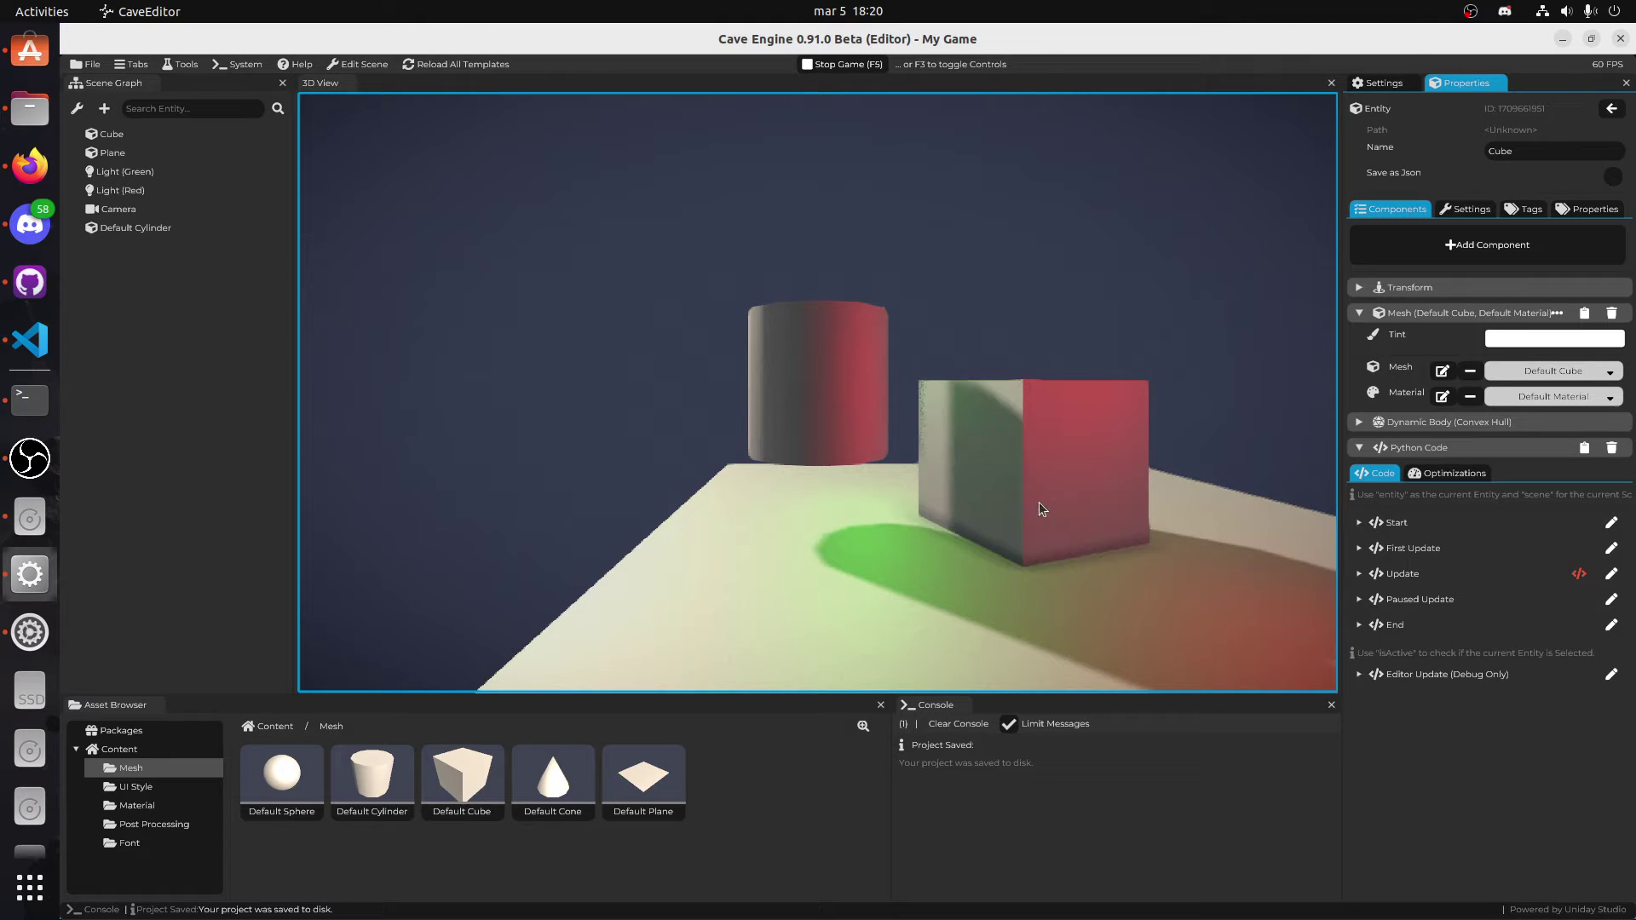
key("F5")
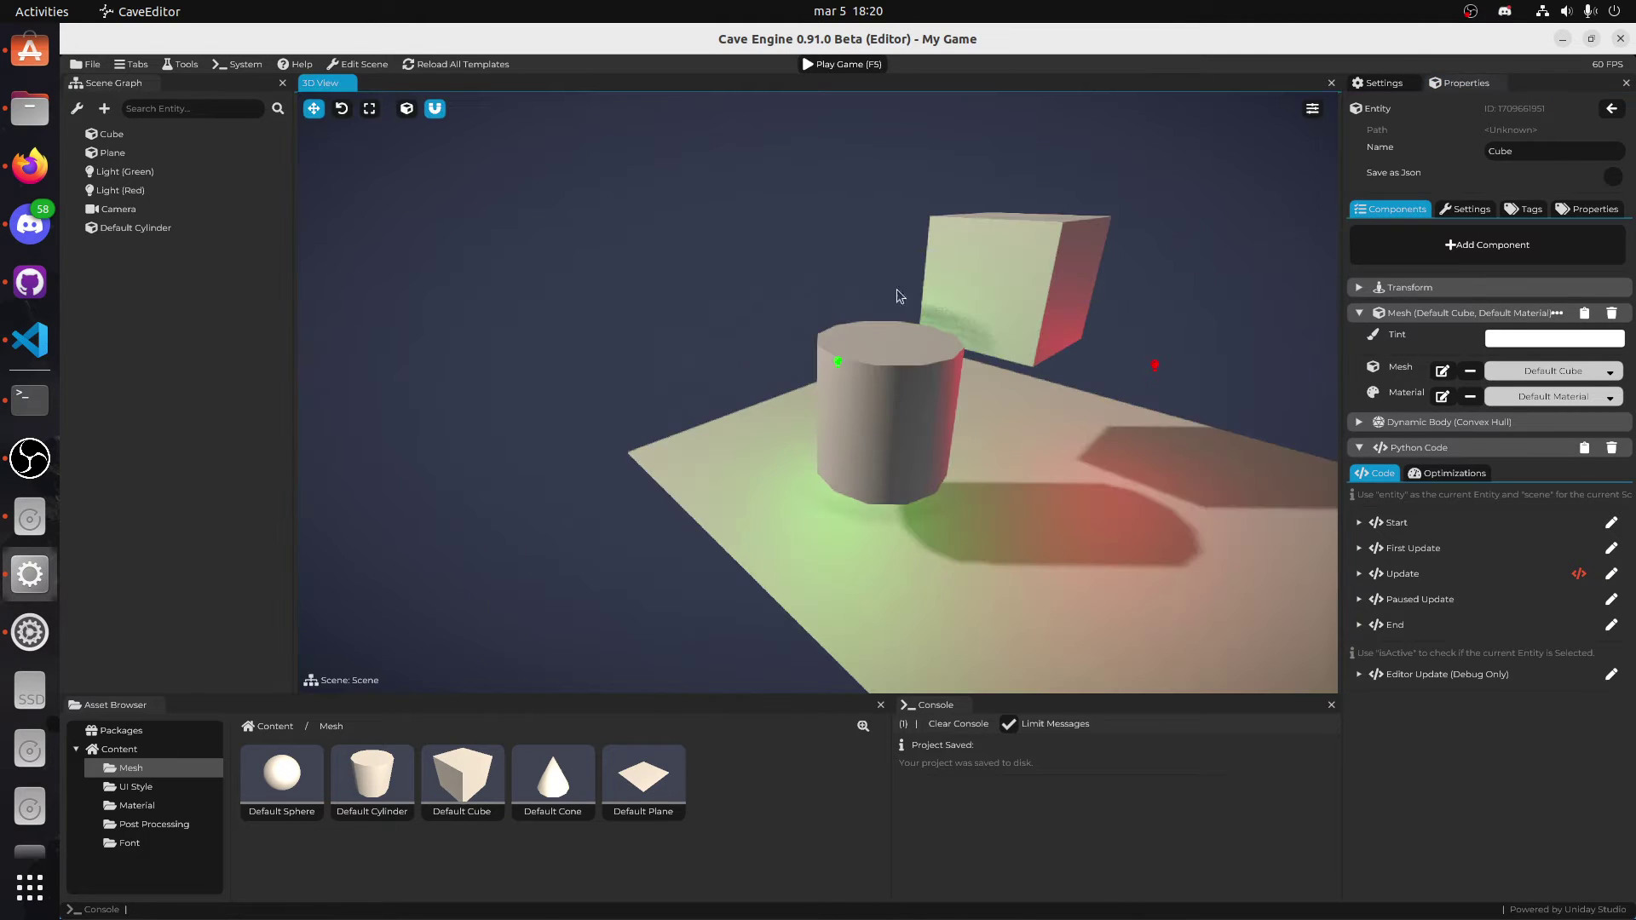
key("d")
right_click_drag(954, 335, 880, 335)
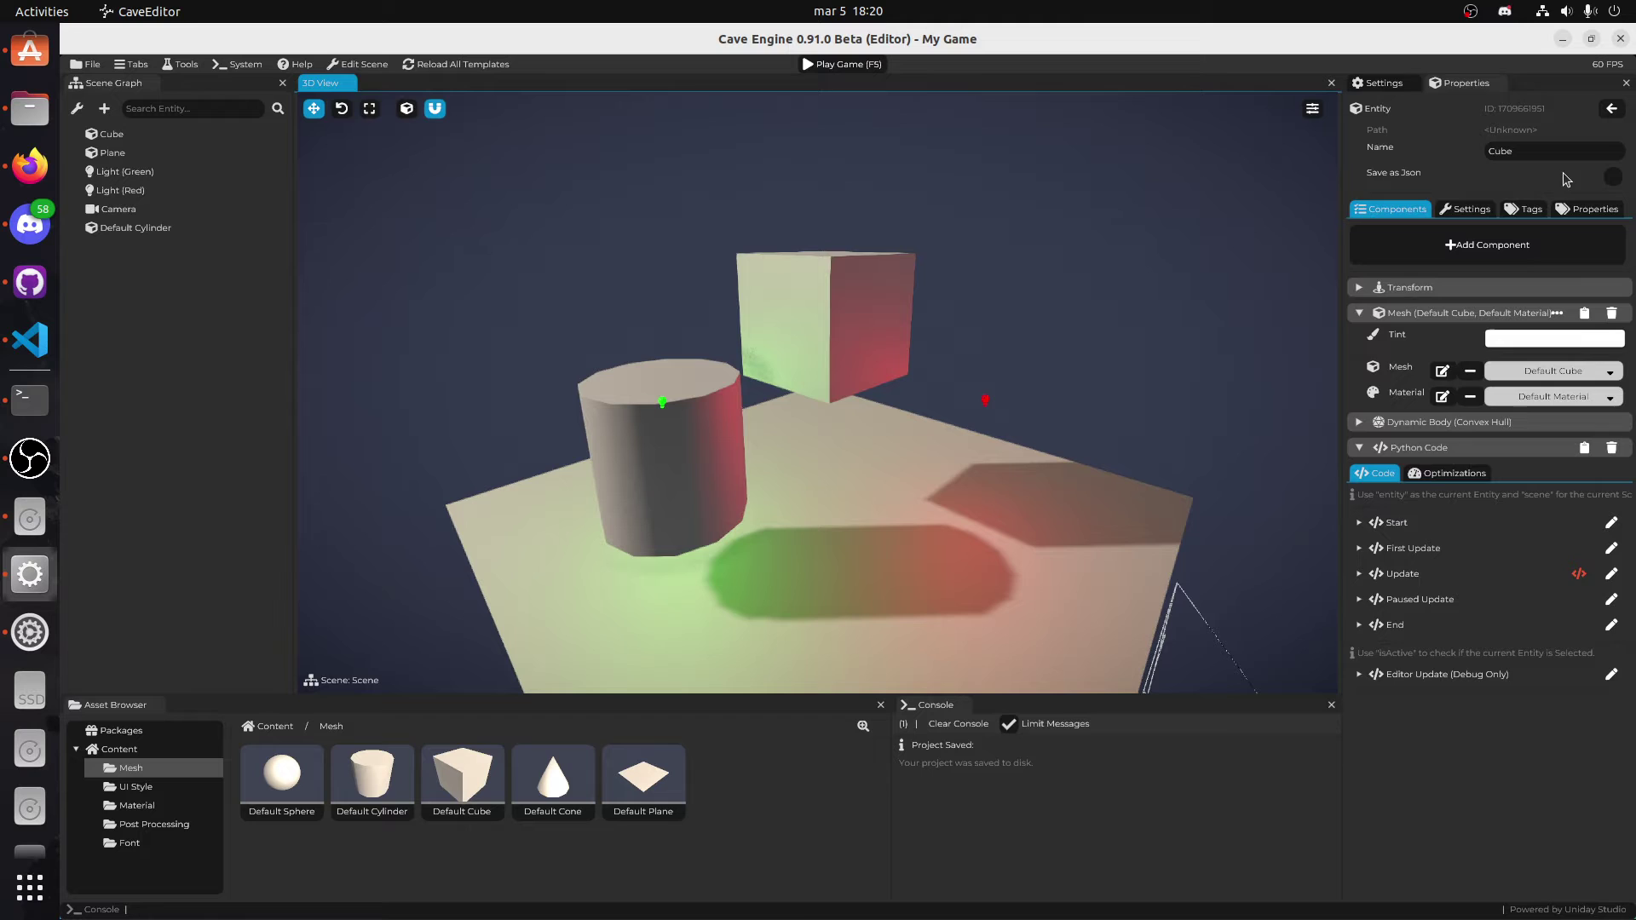
Step: Set Scene as the startup scene and export the game for Linux (64 bits)
left_click(1374, 85)
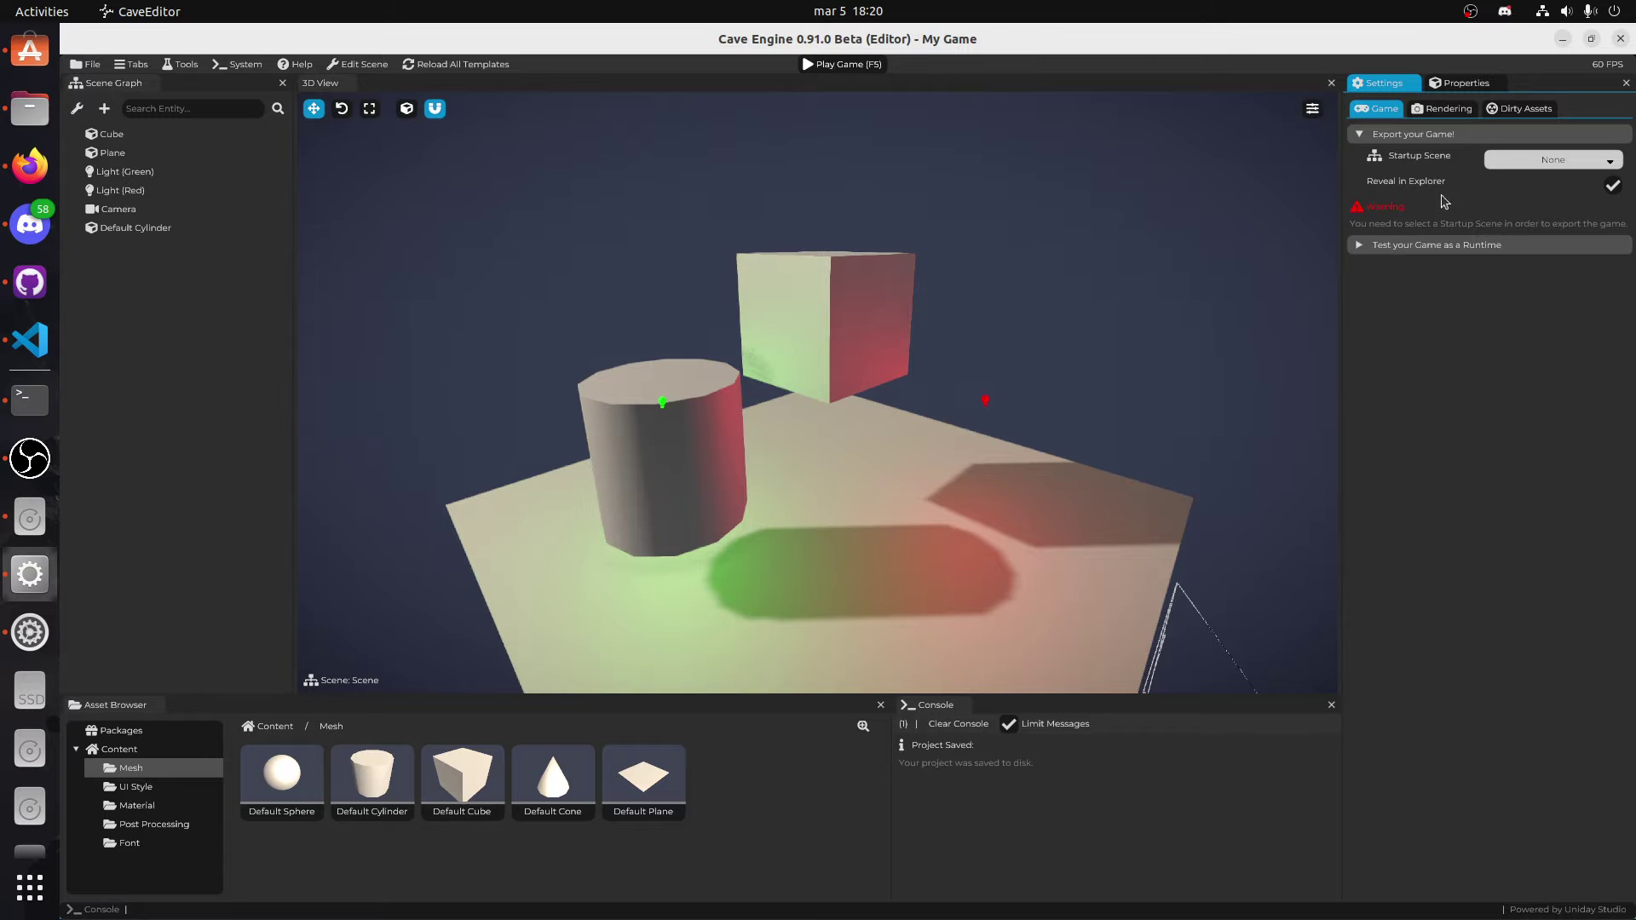
left_click(1533, 160)
left_click(1525, 181)
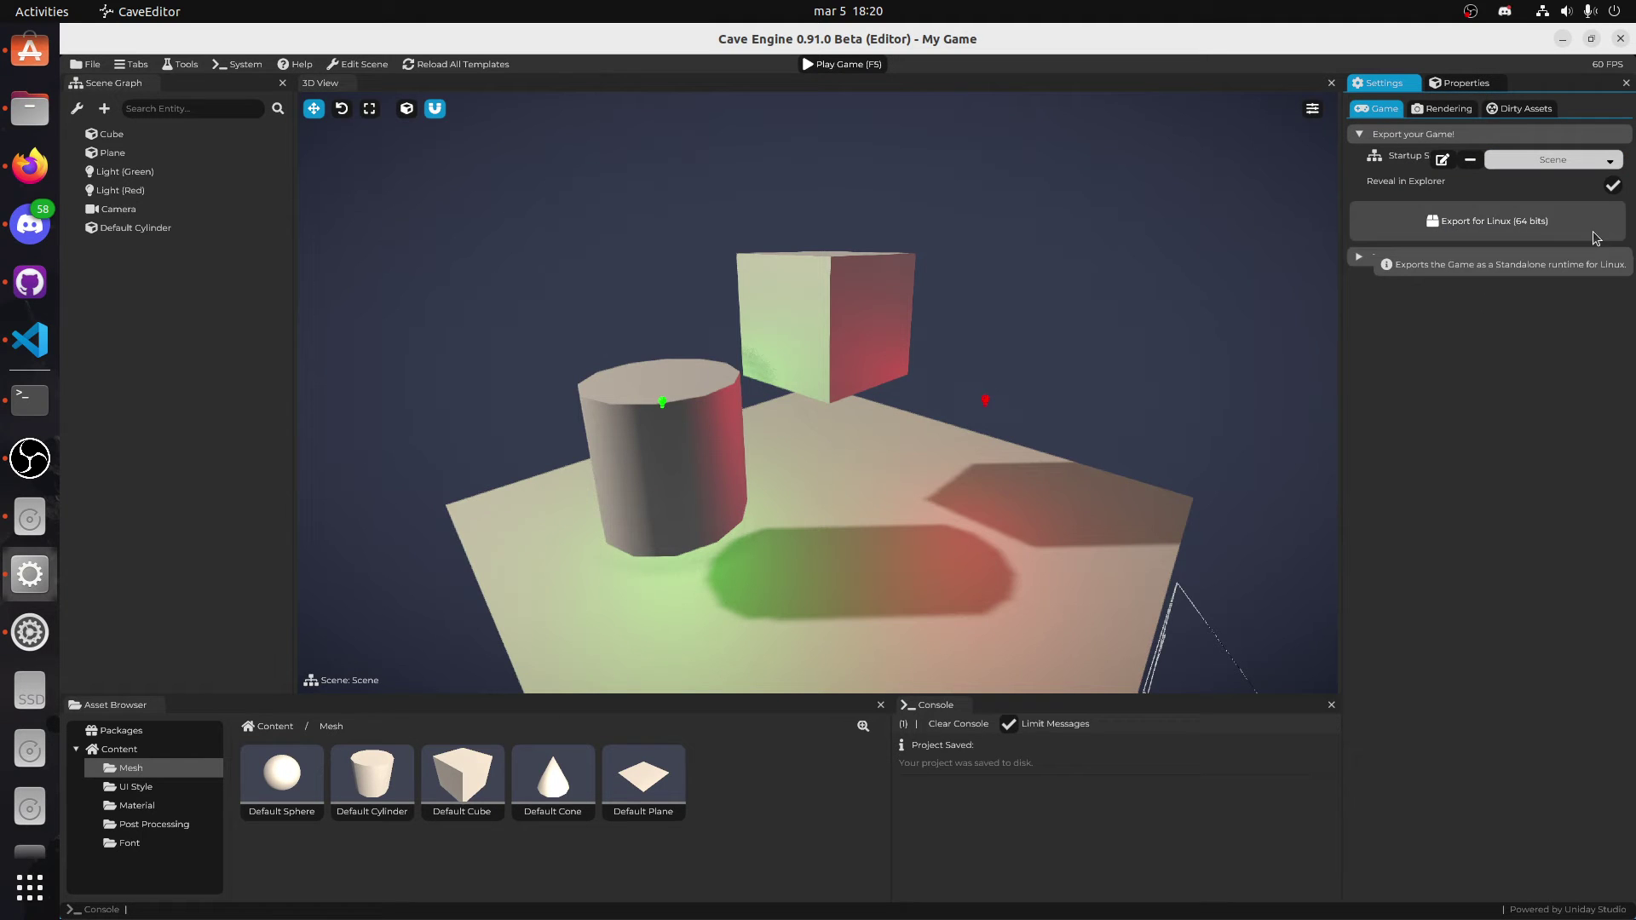
left_click(1488, 239)
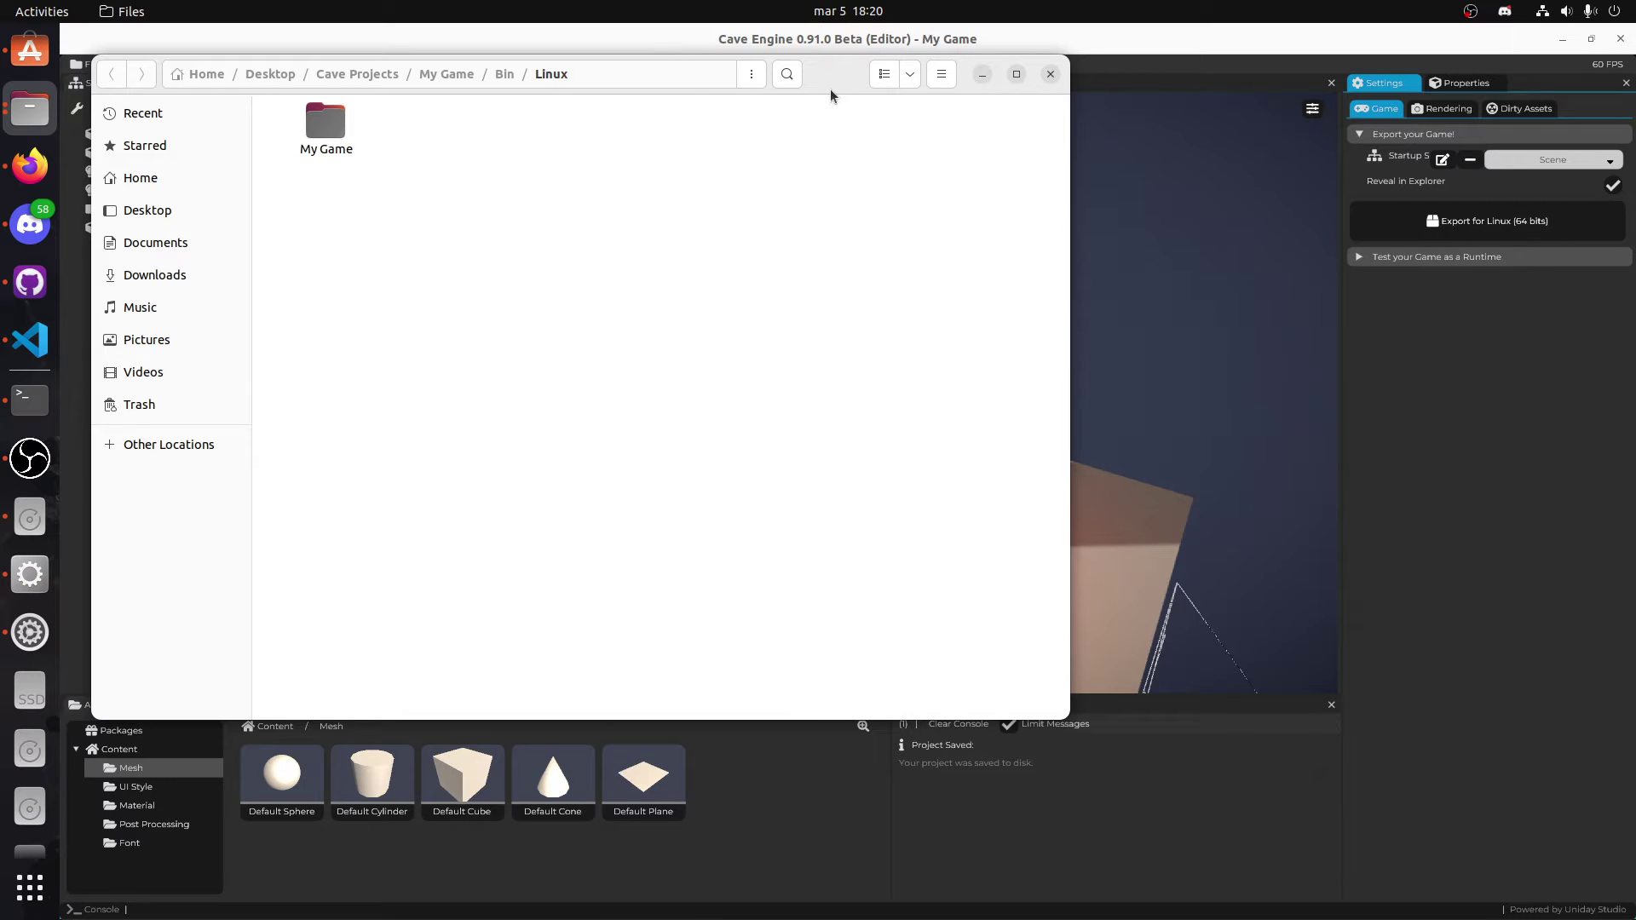
Step: Run the exported My Game executable from its build folder, try restoring and widening the game window, and close it
left_click_drag(831, 96, 1256, 226)
double_click(753, 260)
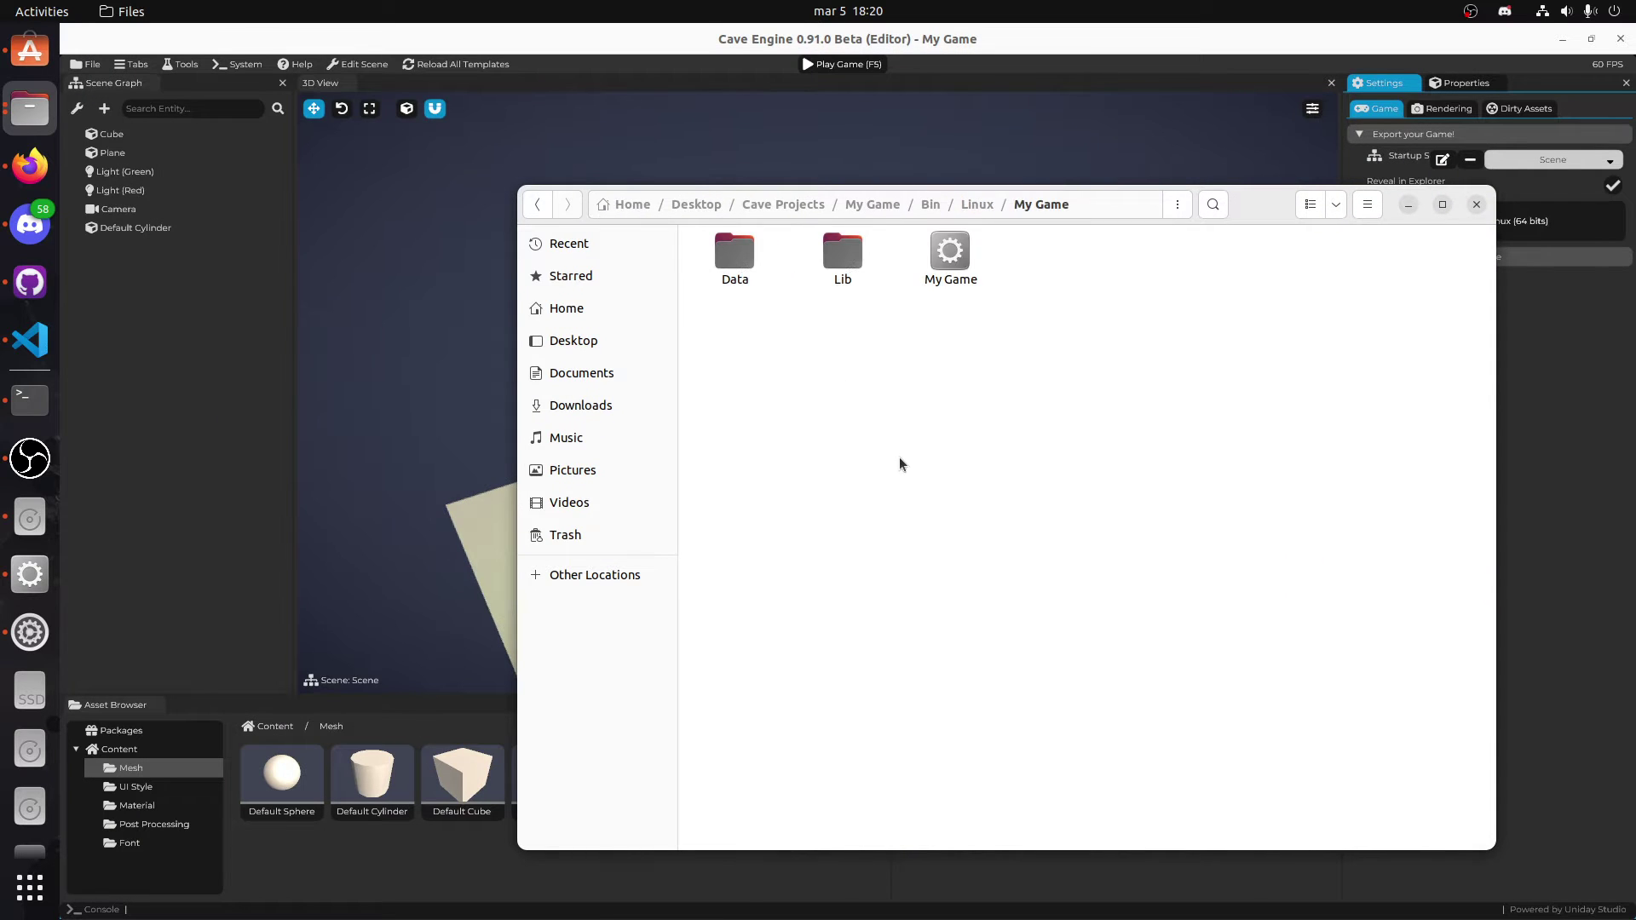
left_click(948, 254)
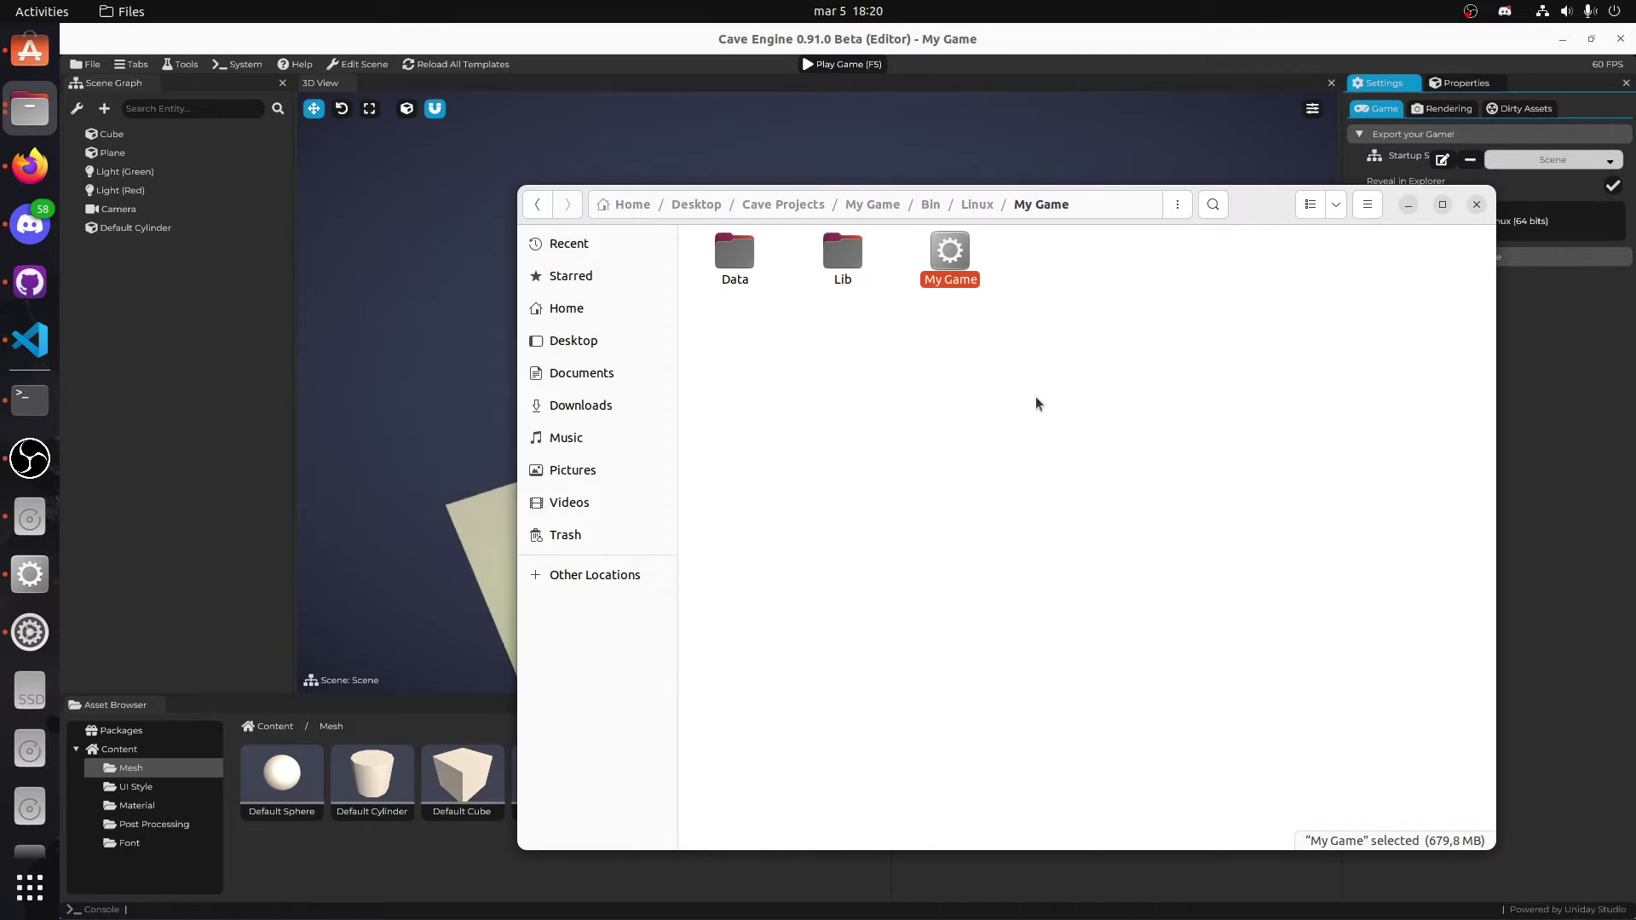
key("Return")
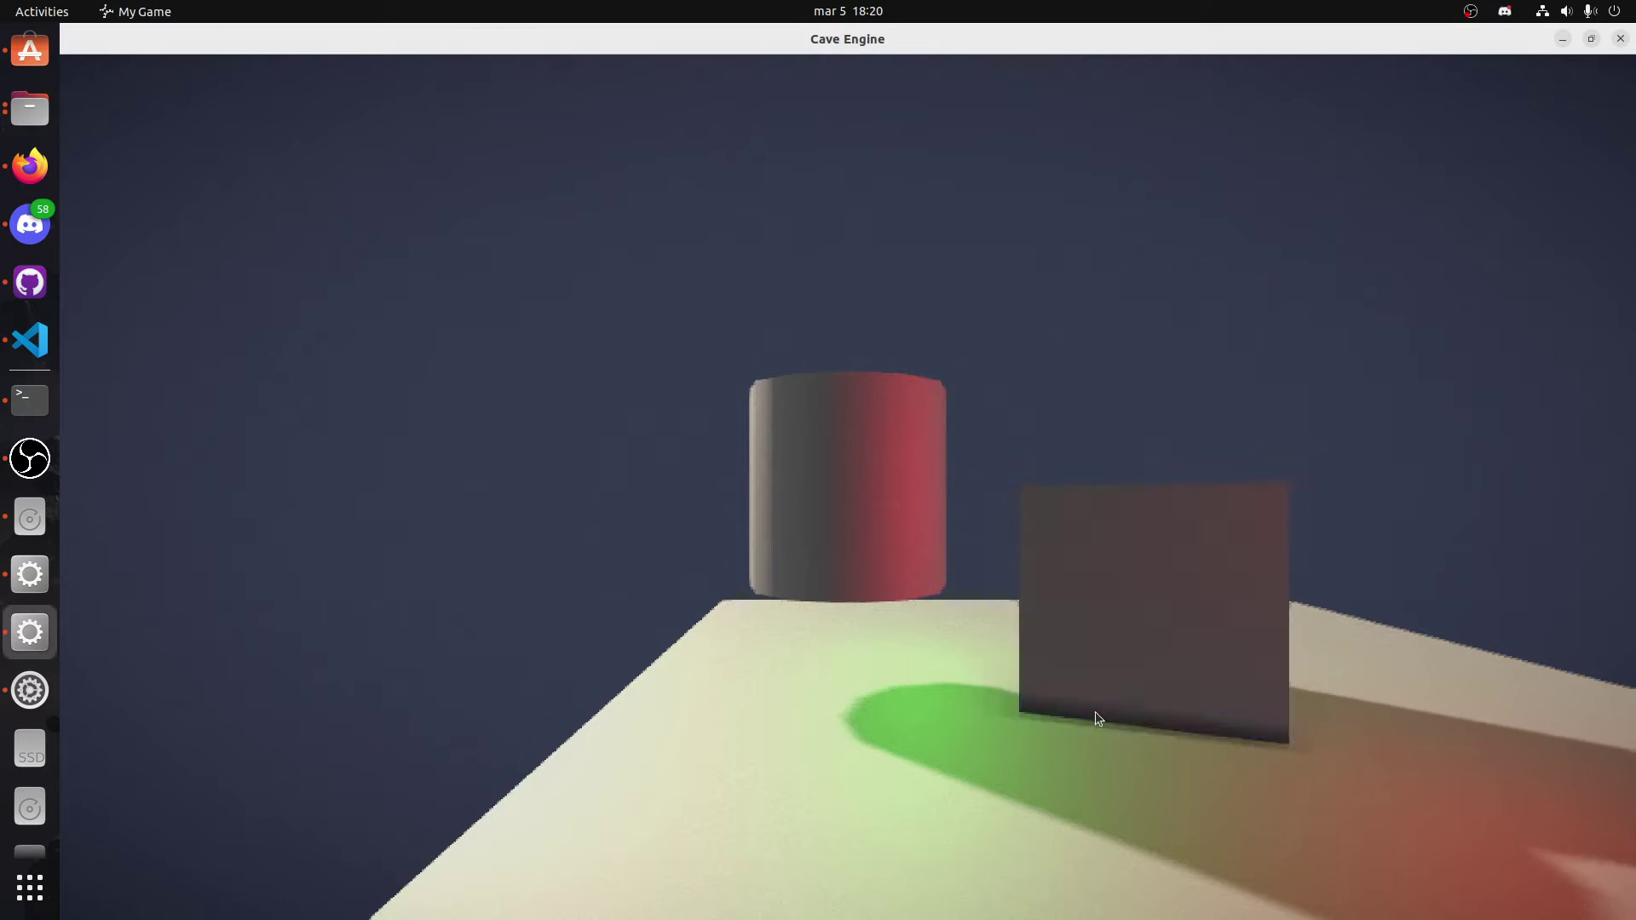
double_click(992, 39)
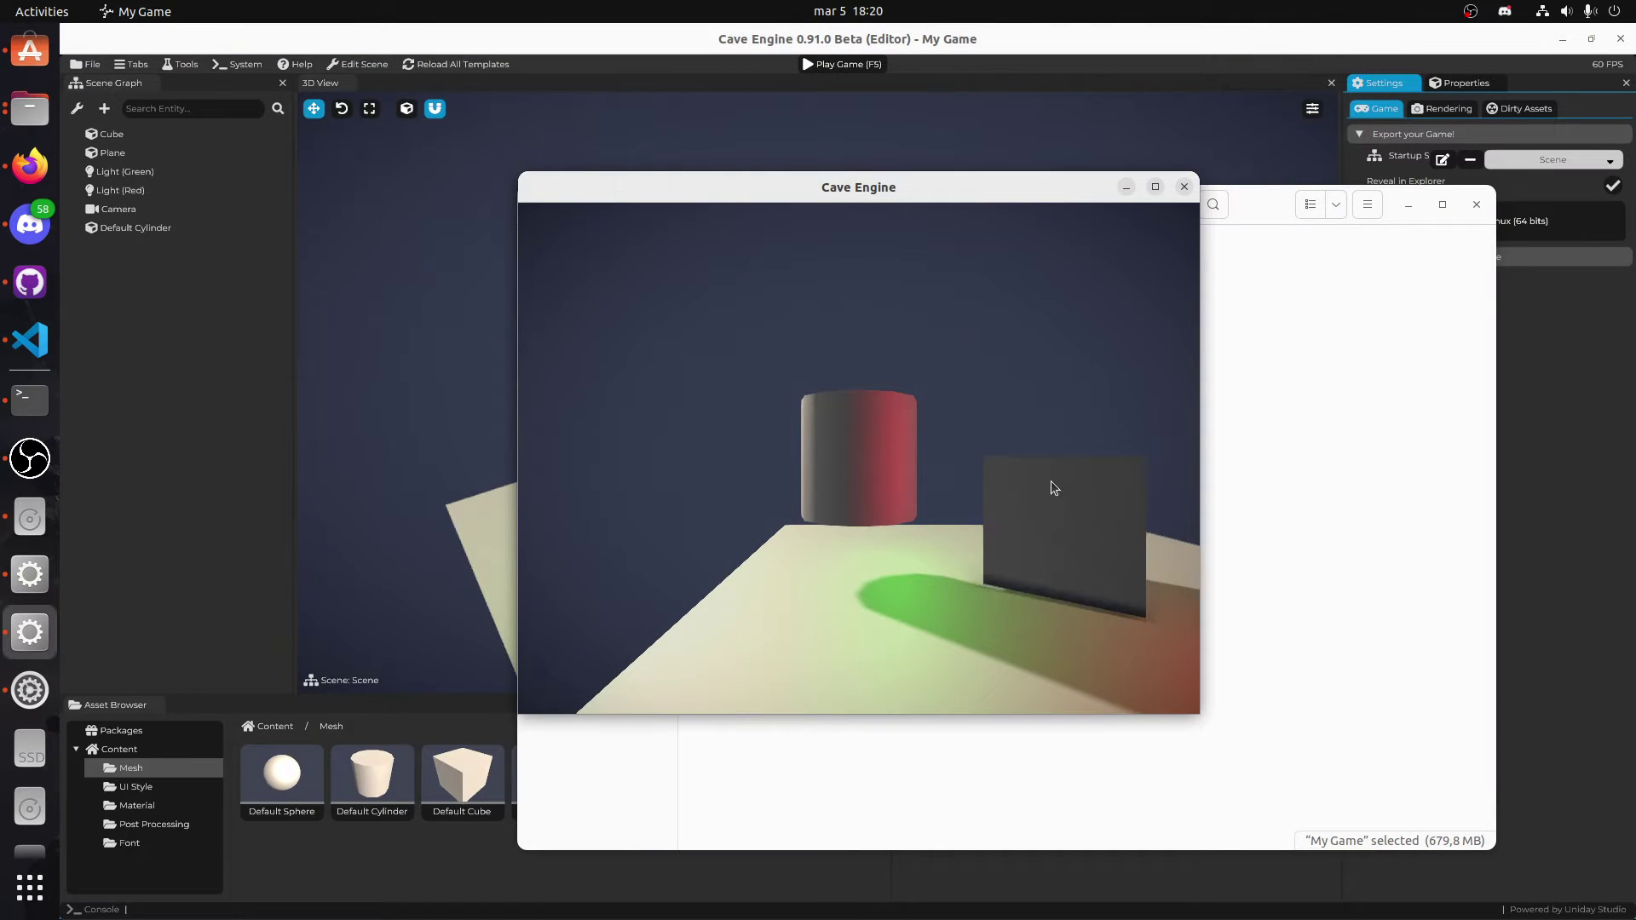
left_click_drag(1201, 456, 1426, 464)
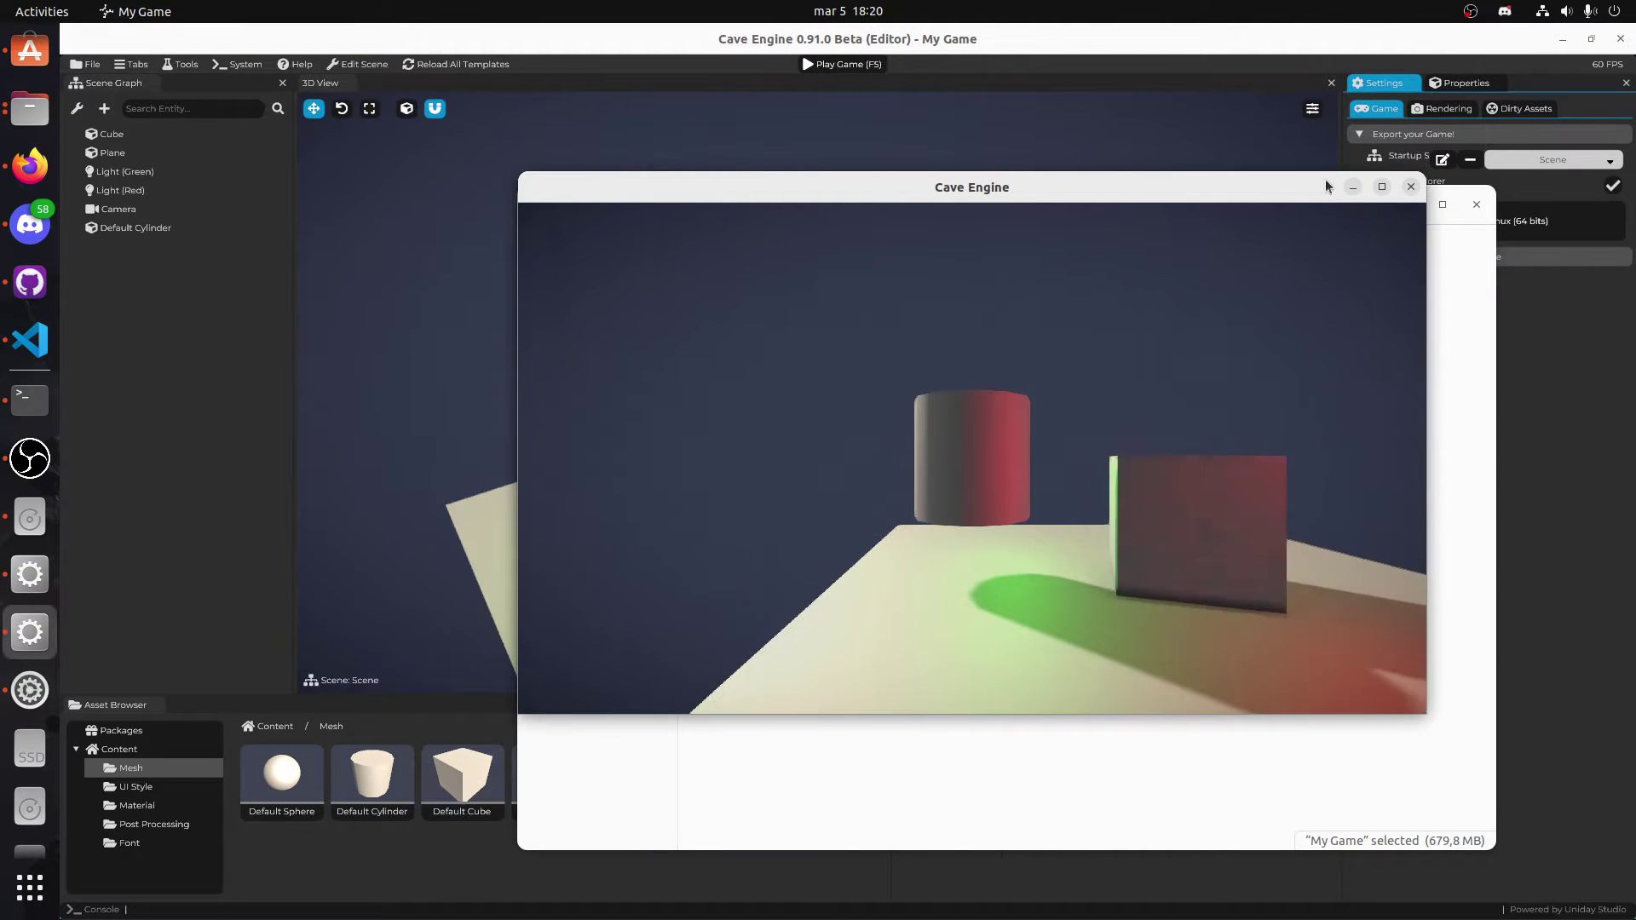
left_click(1410, 189)
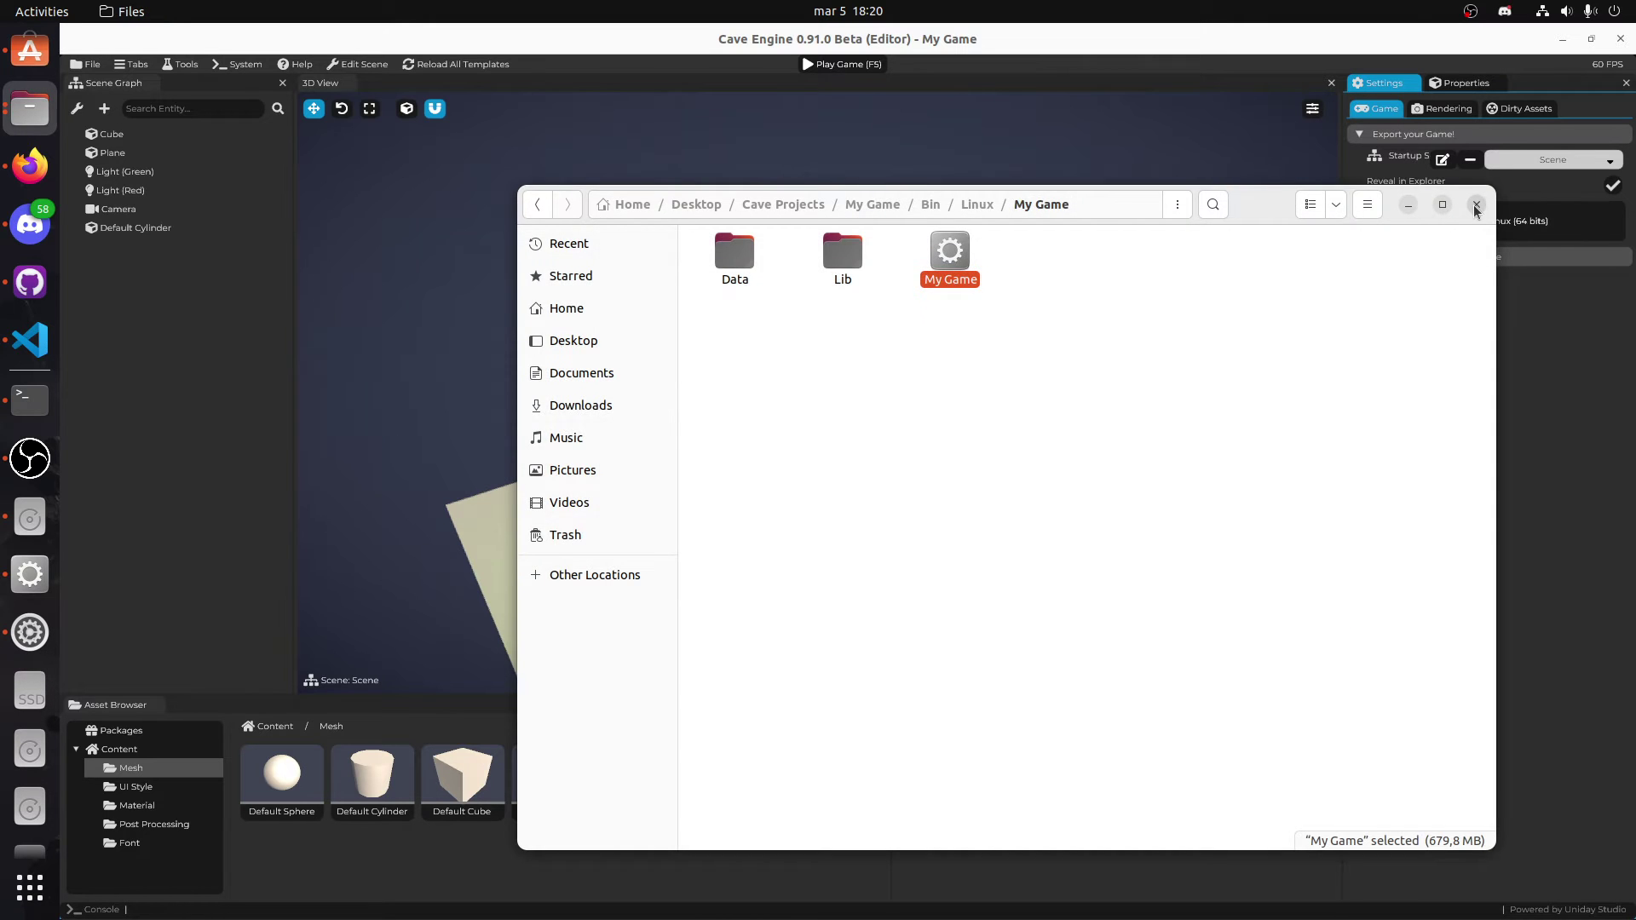
Step: Close the export folder window and quit the editor without saving
left_click(1477, 206)
left_click(1619, 39)
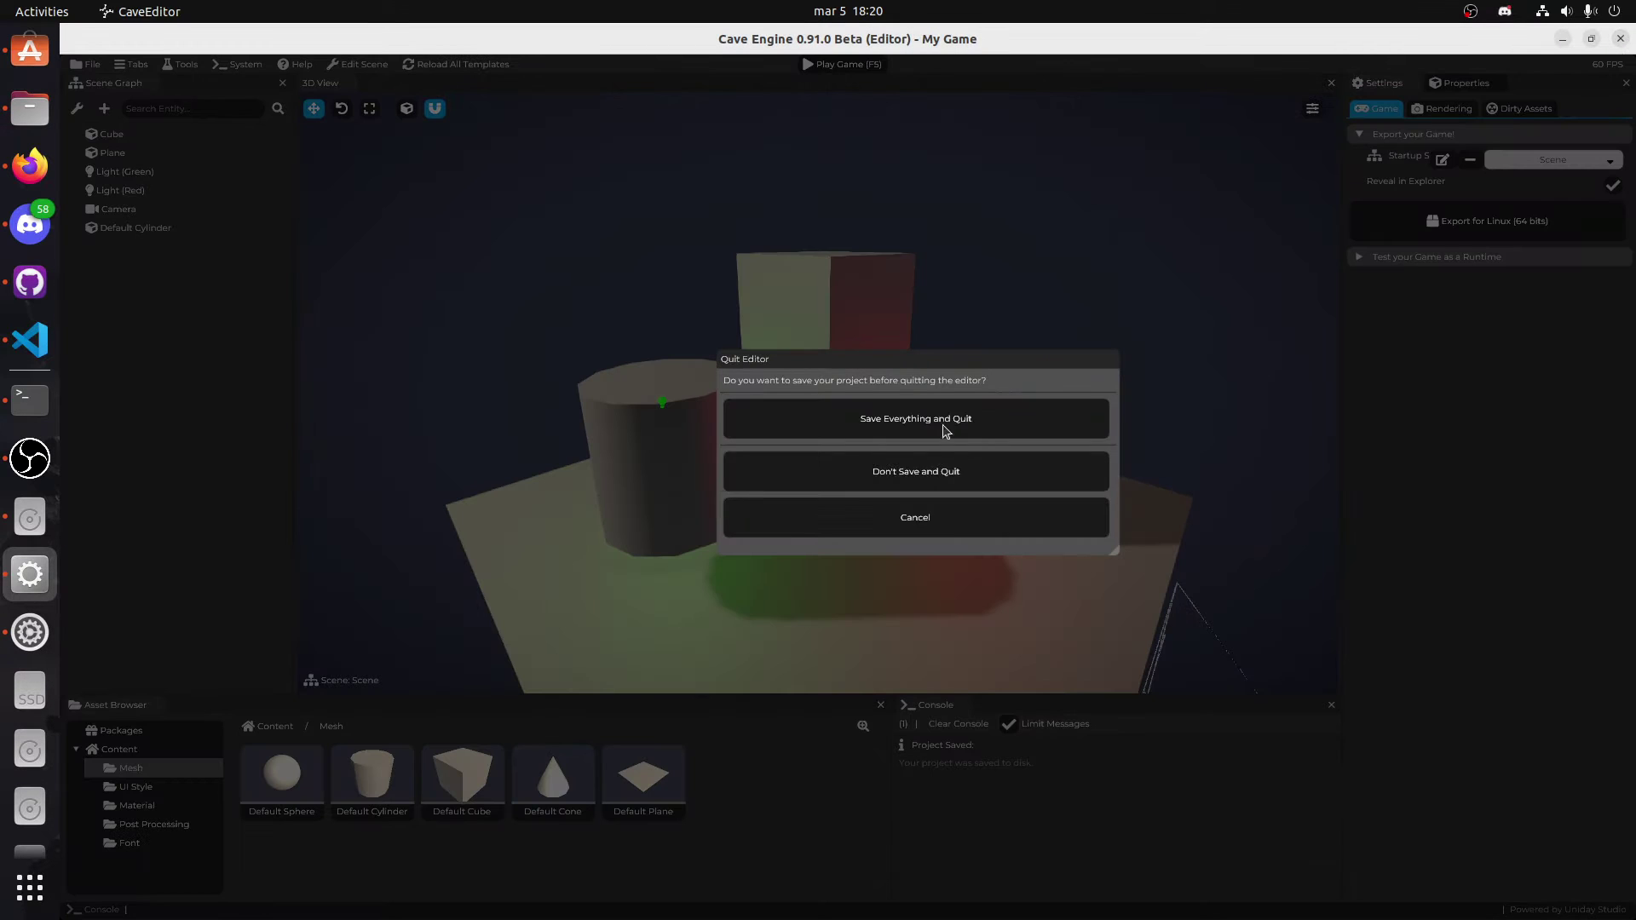
left_click(899, 471)
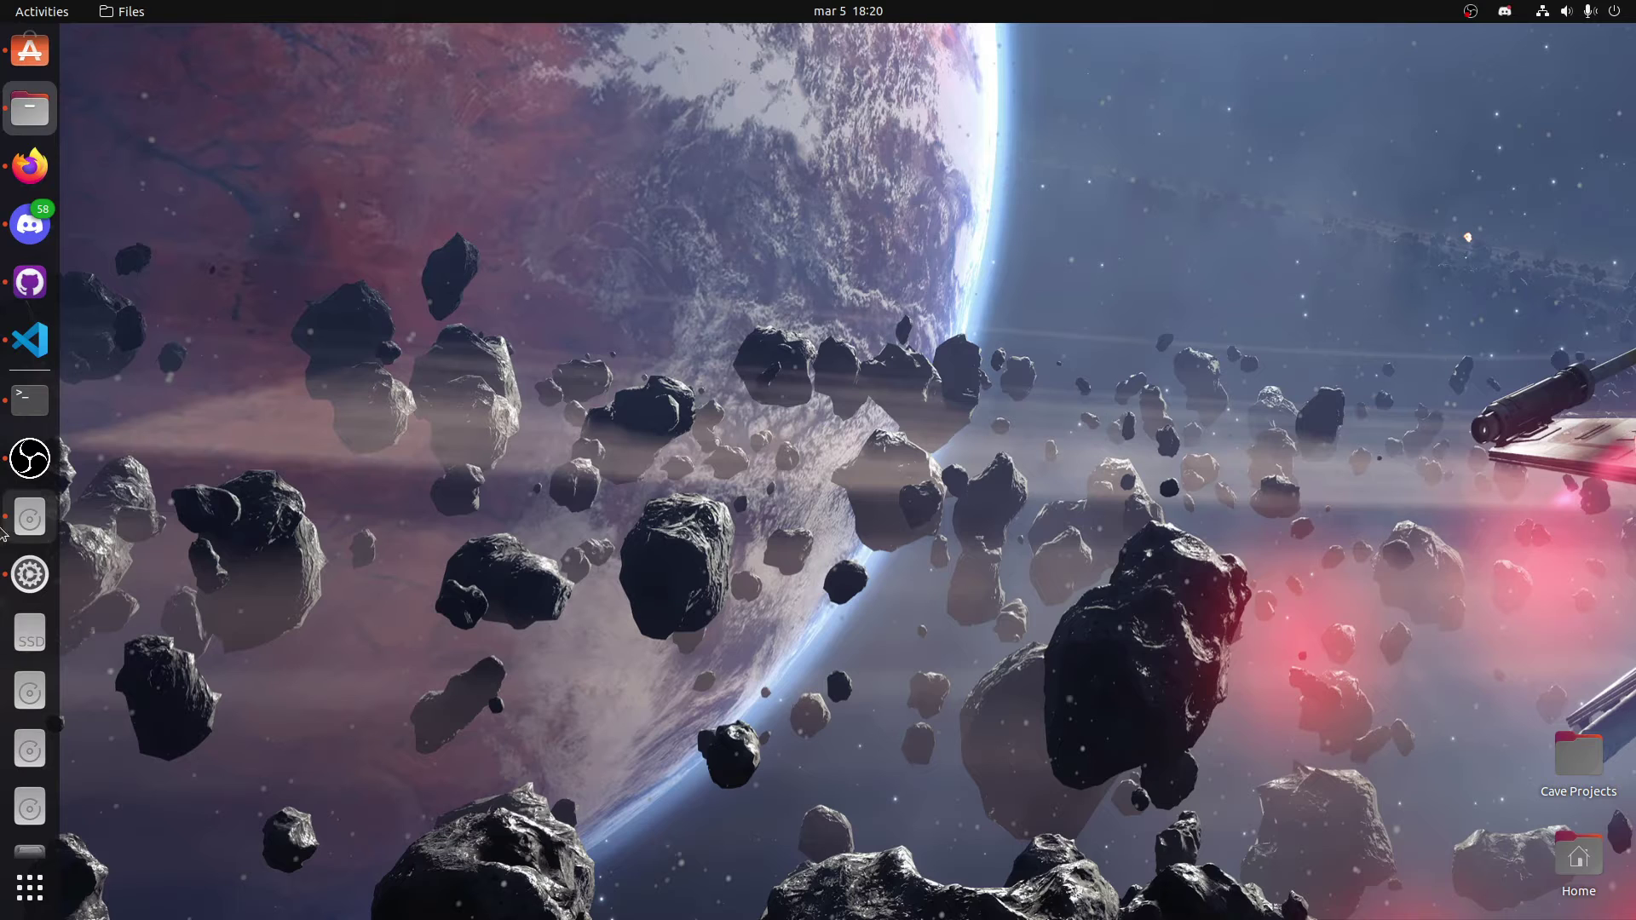
Step: Relaunch CaveEditor from the Release folder, minimize the file manager and open the Pixel Nightfall project
left_click(30, 524)
left_click(990, 499)
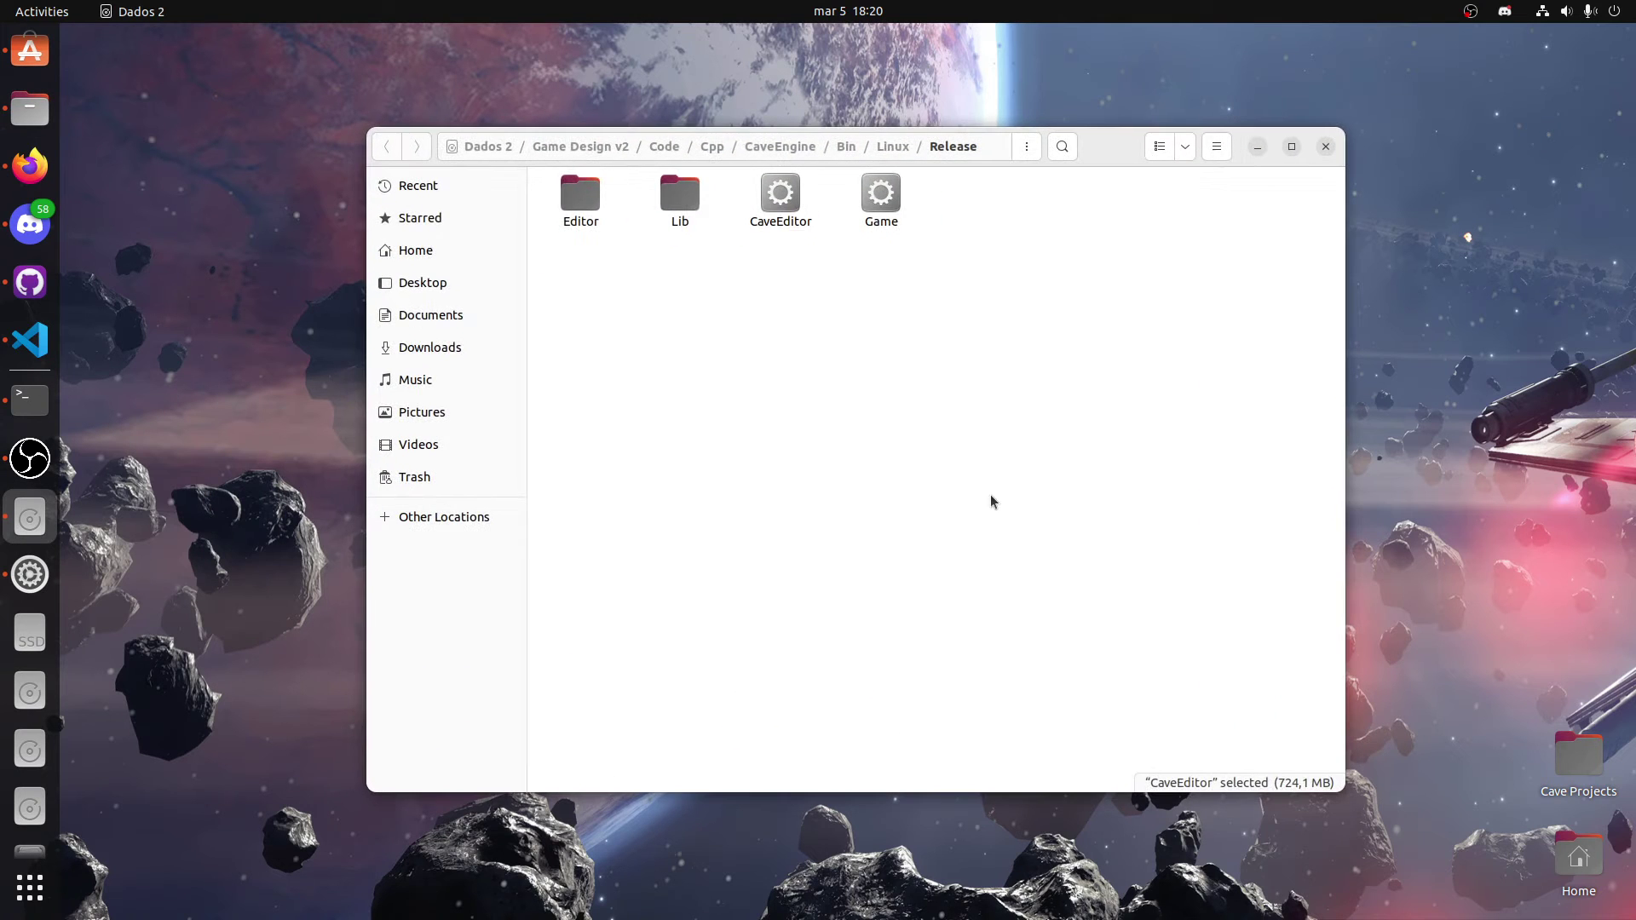
left_click(791, 185)
key("Return")
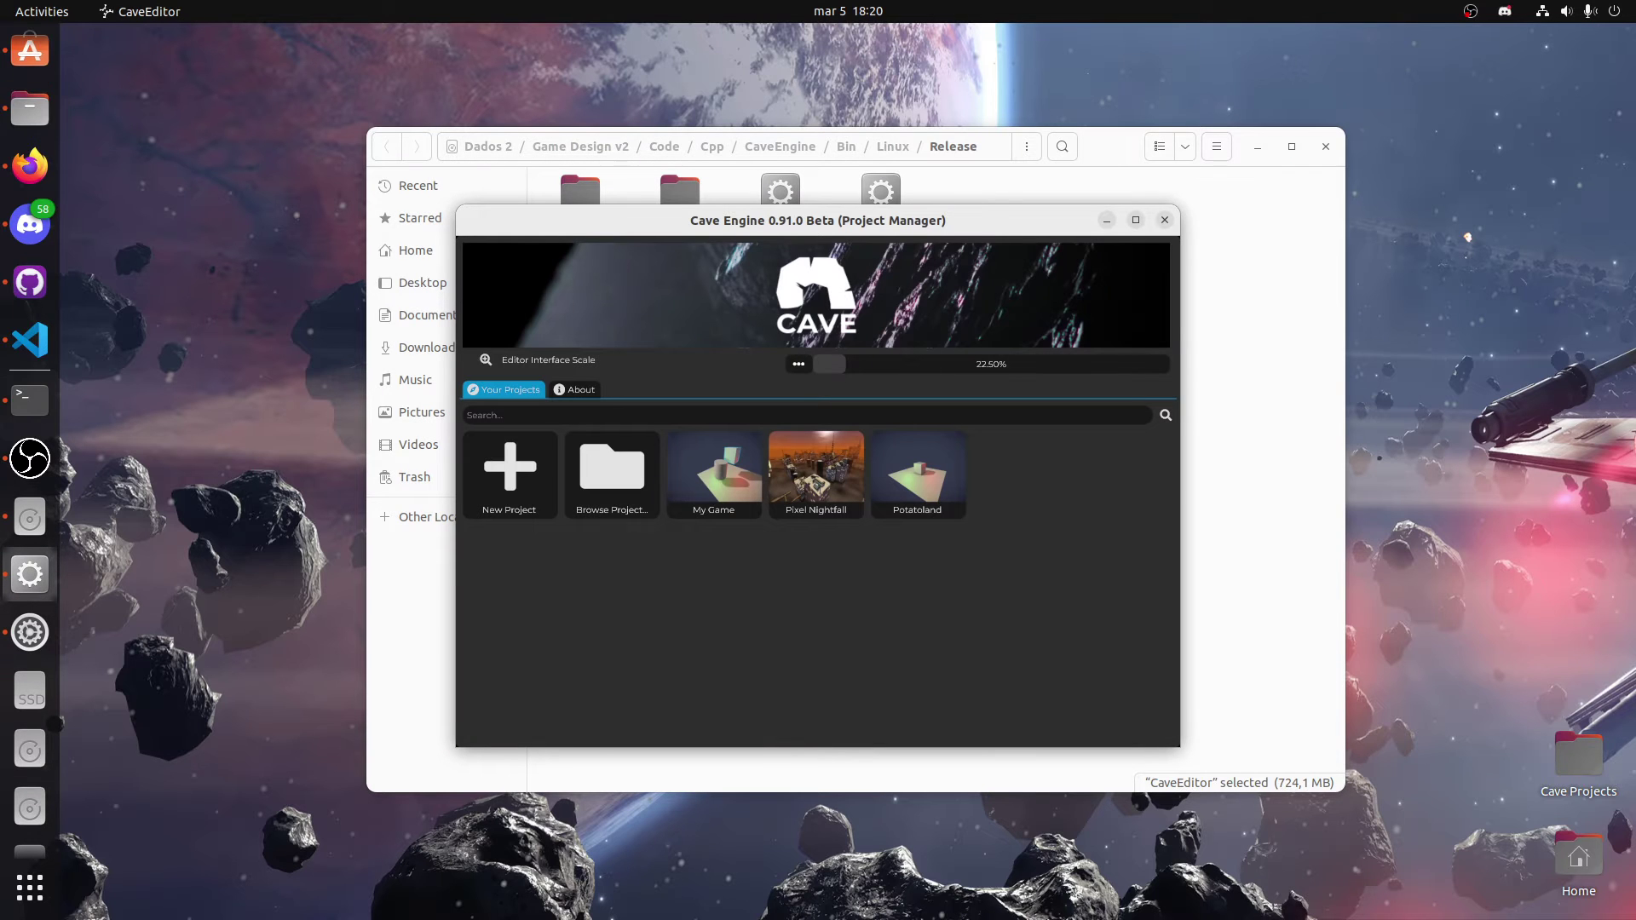
left_click(1213, 162)
left_click(1257, 146)
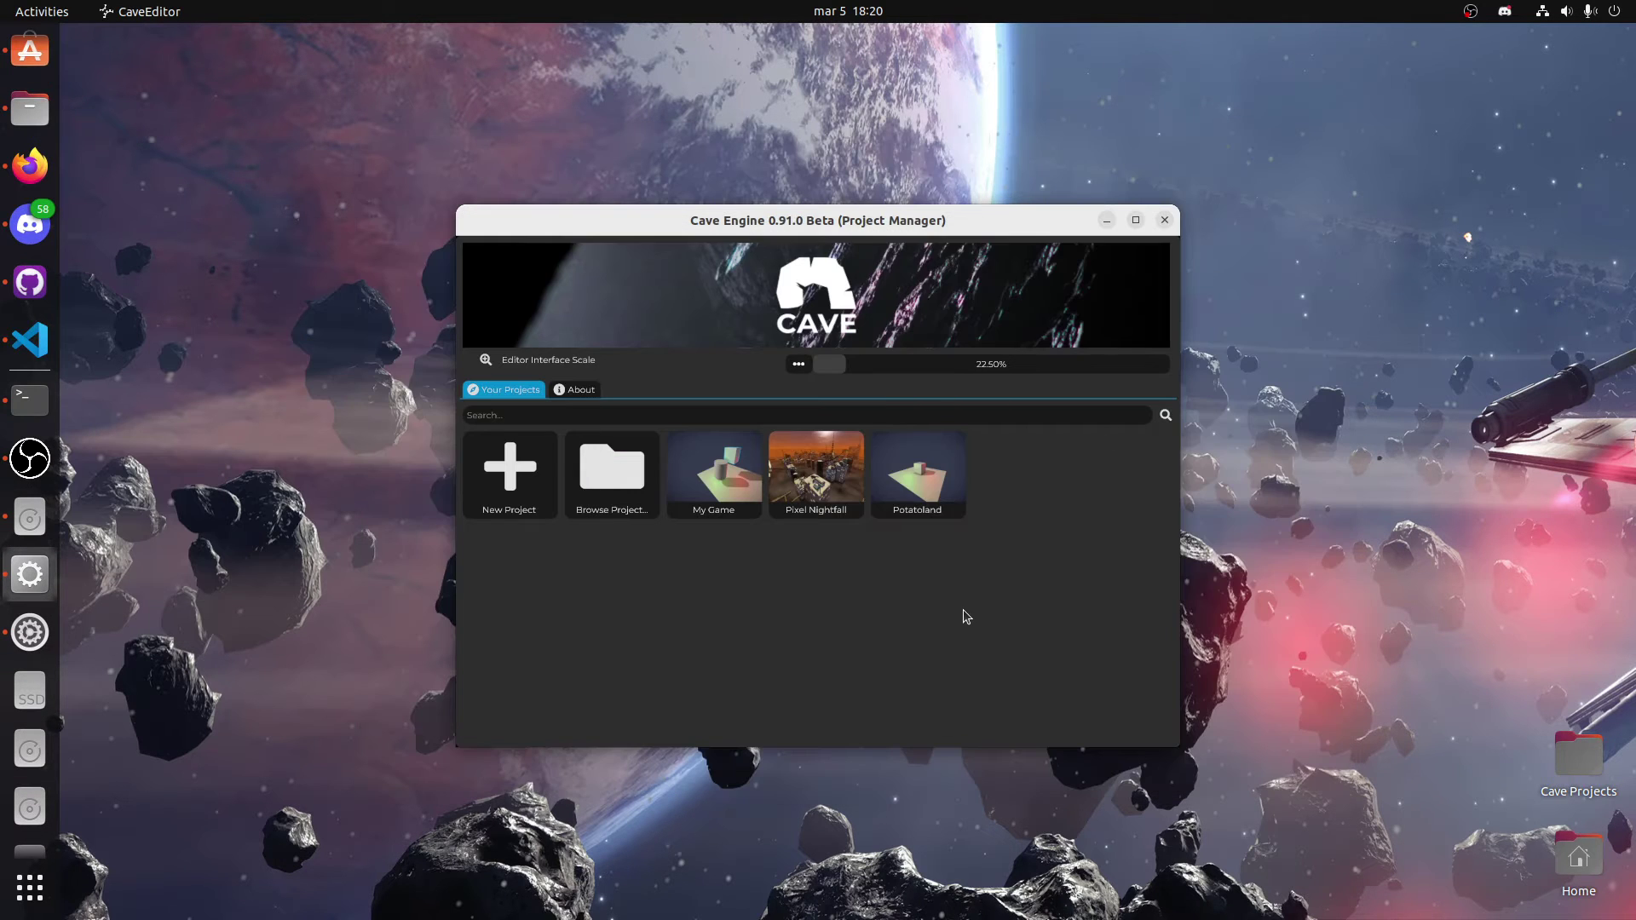
double_click(823, 486)
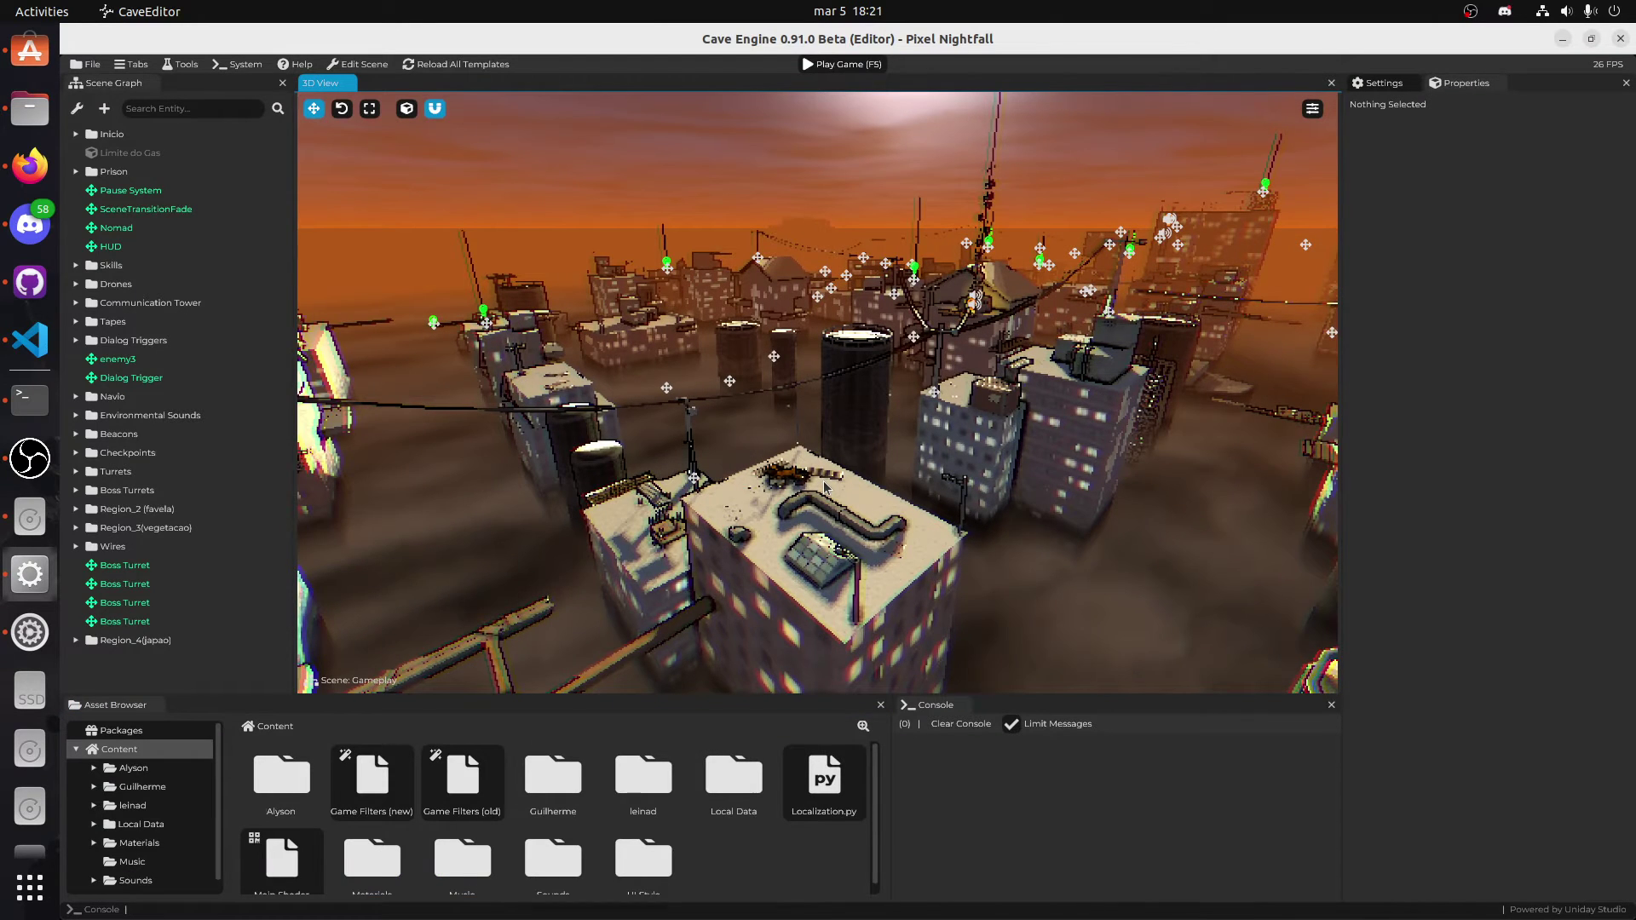
Step: Hide the entity icons in the 3D view of the Gameplay scene through the view's display options
right_click_drag(876, 467, 903, 409)
key("w")
key("w")
key("q")
right_click_drag(827, 459, 1108, 202)
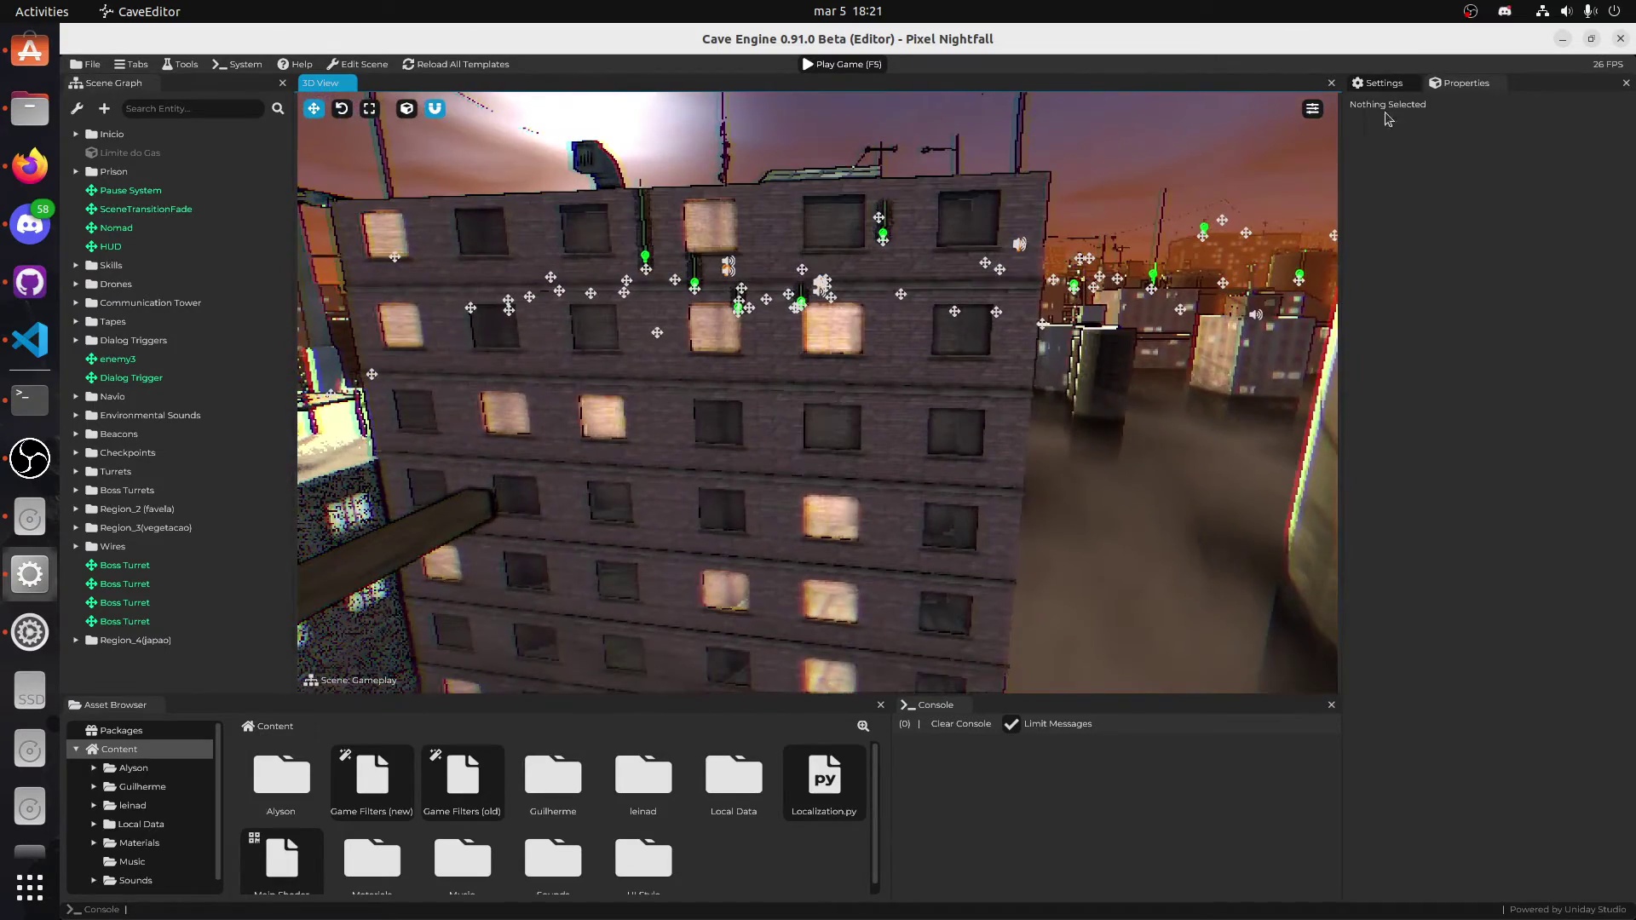
left_click(1312, 109)
left_click(1421, 319)
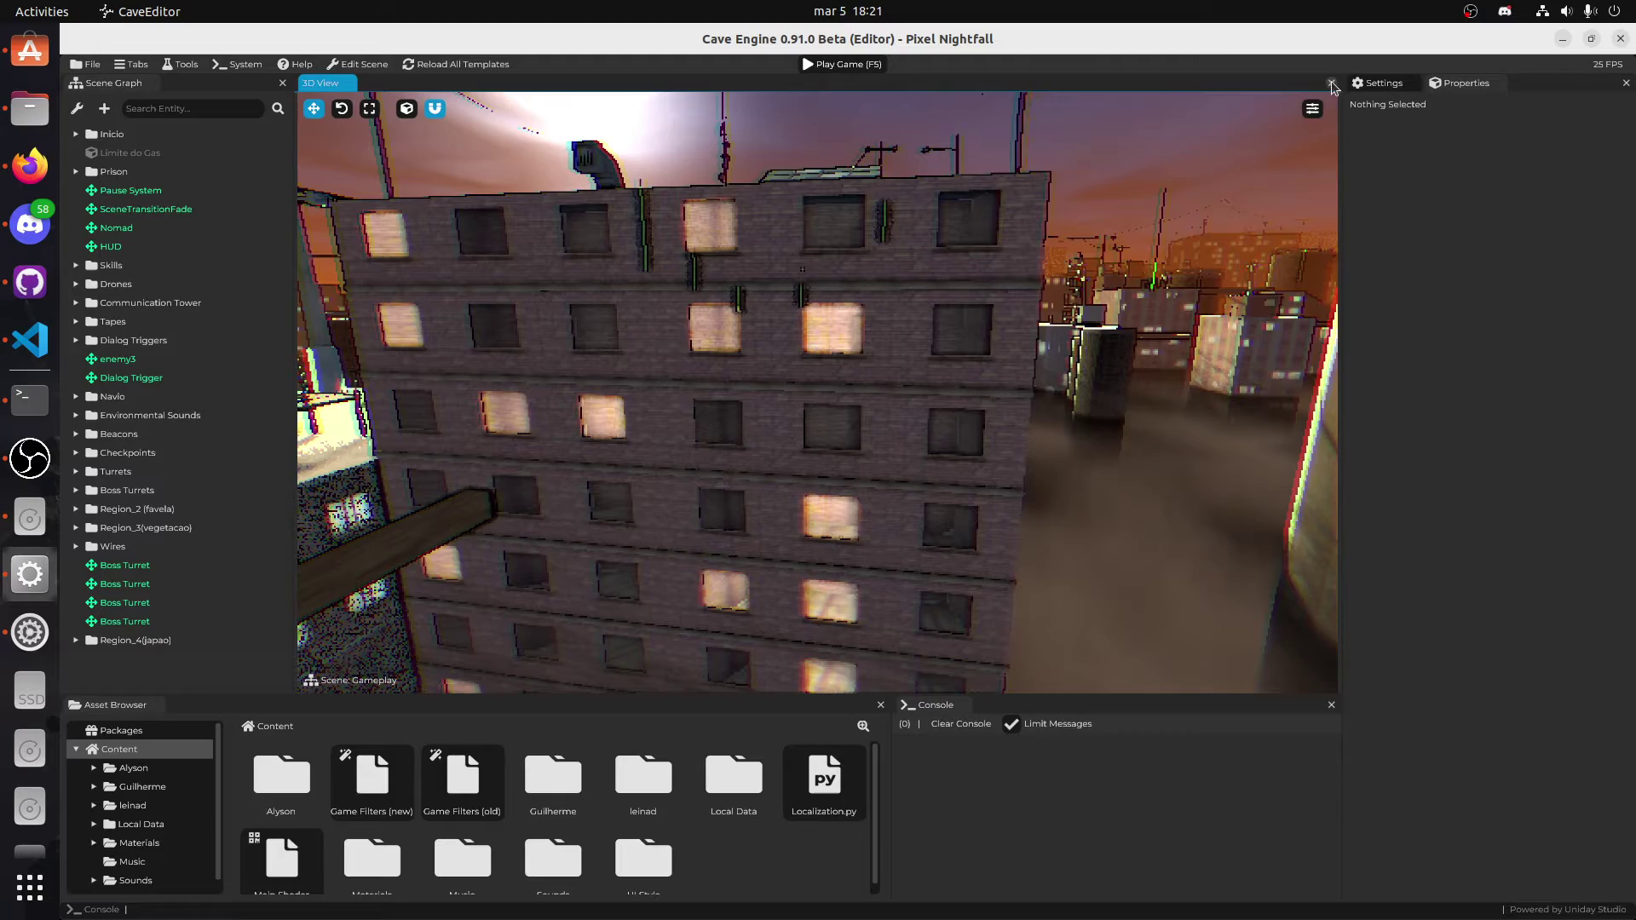
left_click(1315, 113)
left_click(1402, 304)
Step: Fly through the Gameplay scene to examine the rooftops and city buildings
right_click_drag(1193, 341, 937, 383)
key("e")
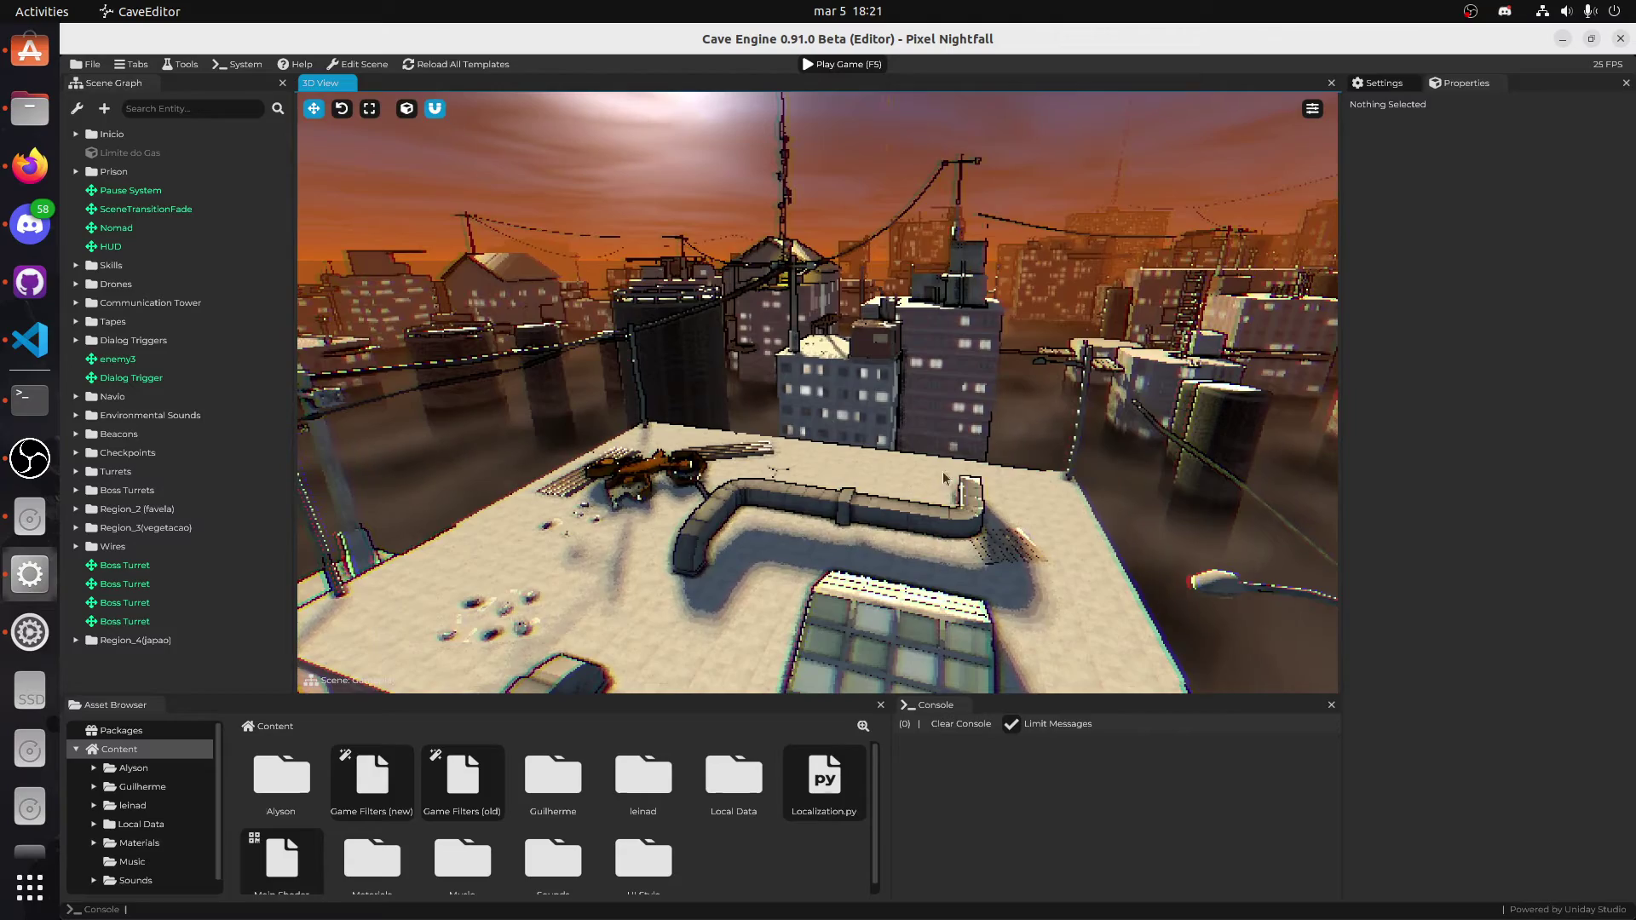
right_click_drag(1097, 402, 1053, 416)
key("w")
key("w")
key("w")
key("w")
key("w")
key("w")
key("w")
key("w")
key("w")
right_click_drag(876, 431, 860, 439)
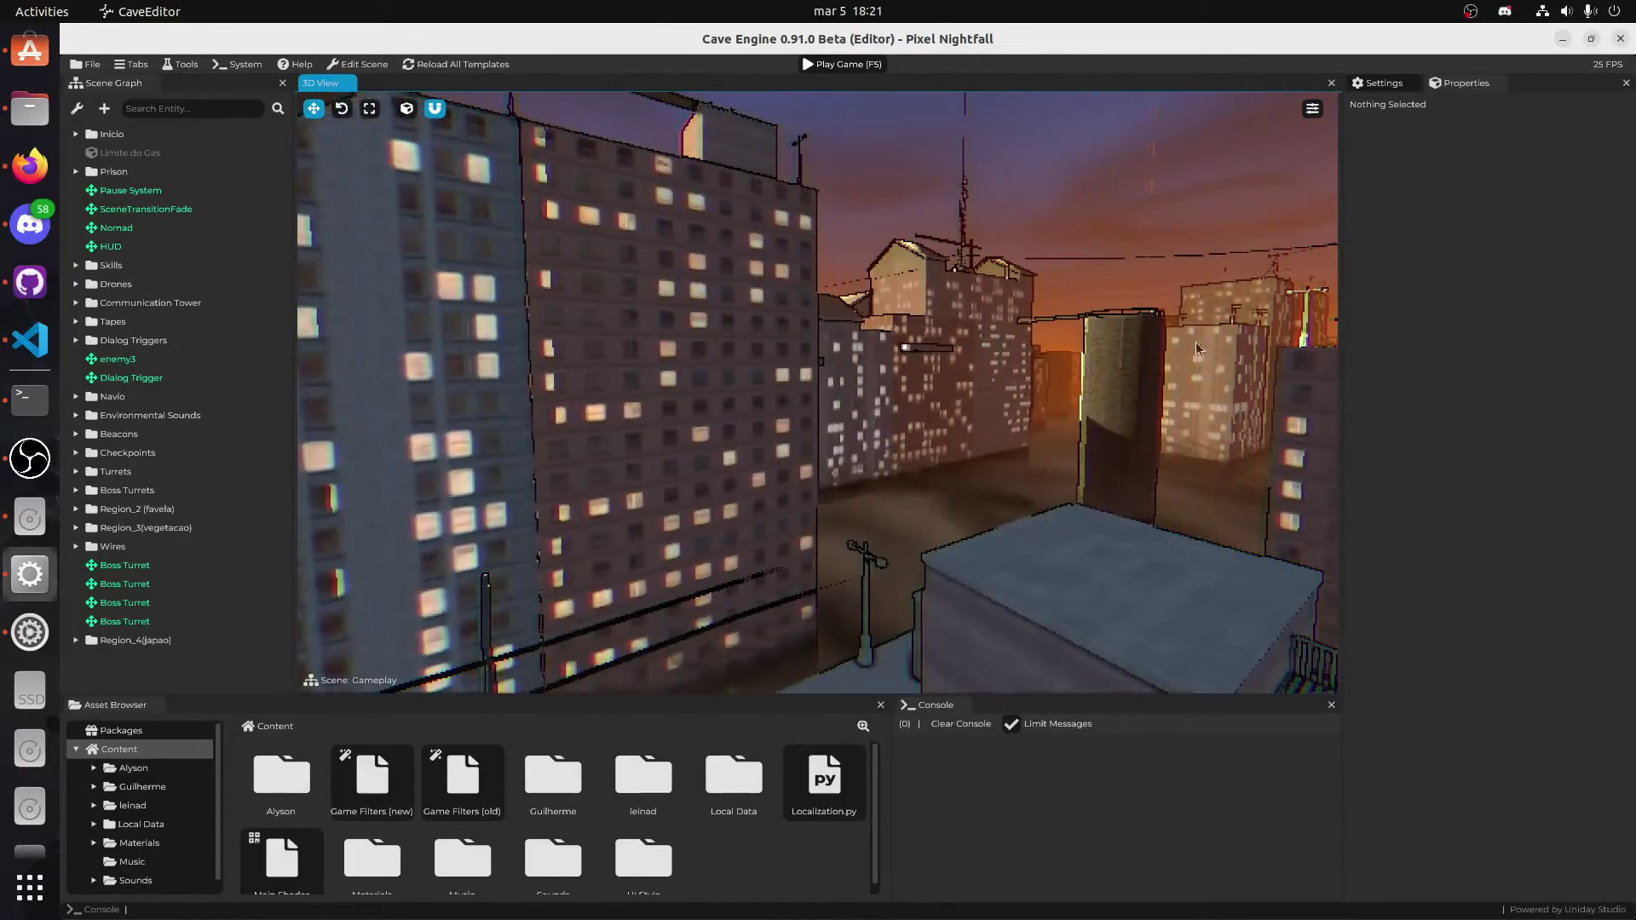
Step: Play-test the Gameplay scene of Pixel Nightfall, dismissing the pause screen and Nomad dialogue and running the character across the Downtown rooftop
left_click(870, 68)
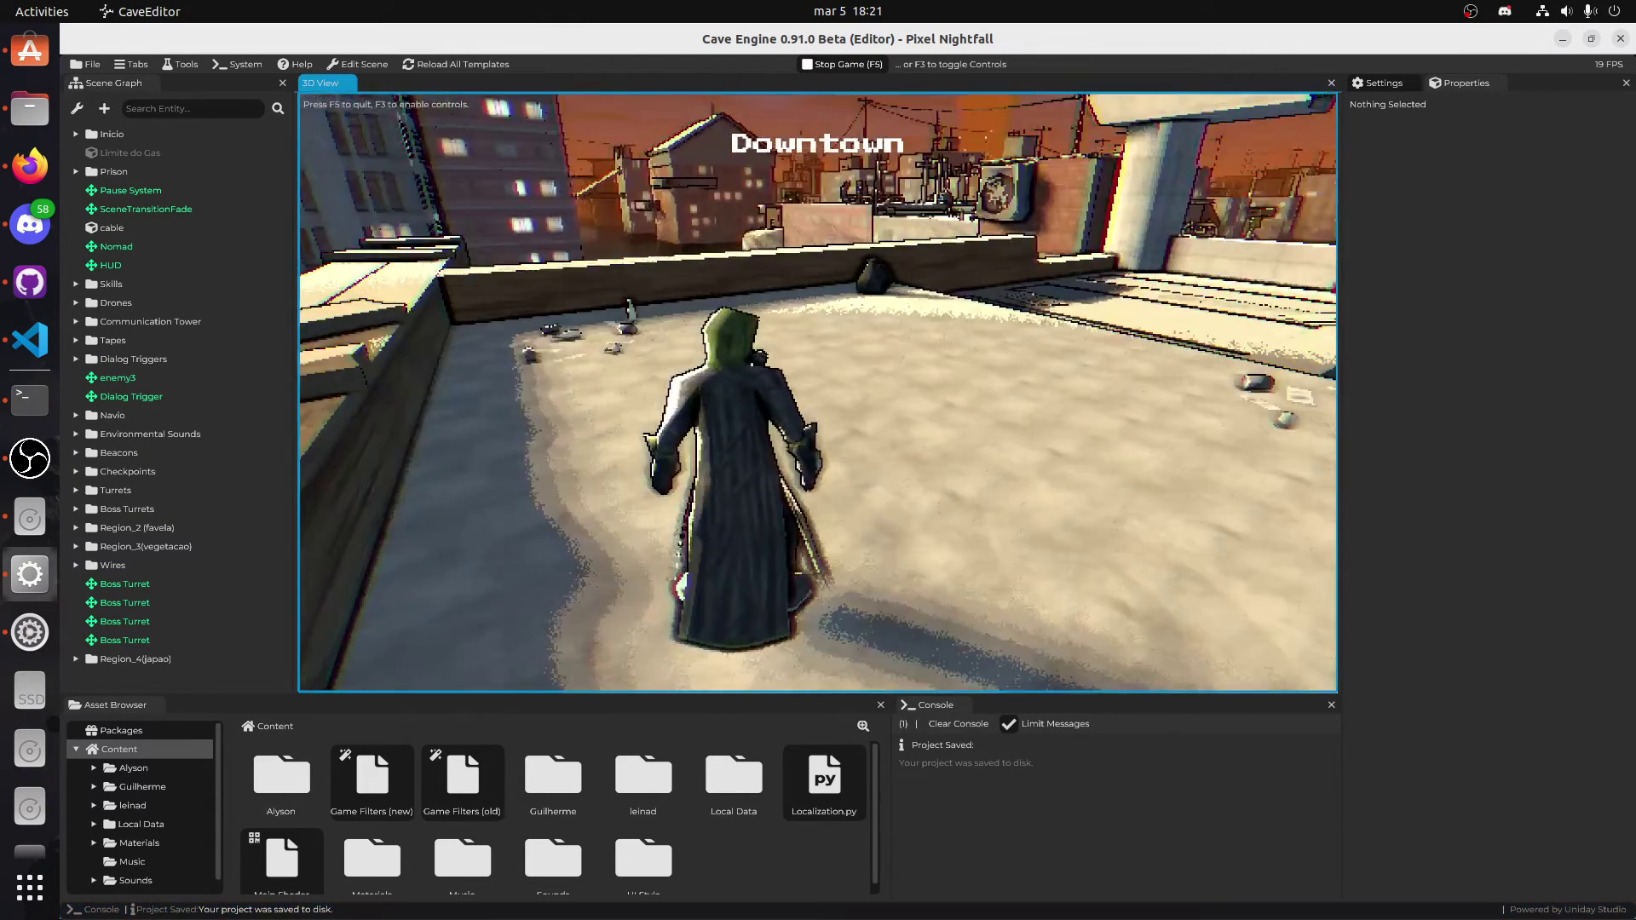
key("Escape")
left_click(902, 448)
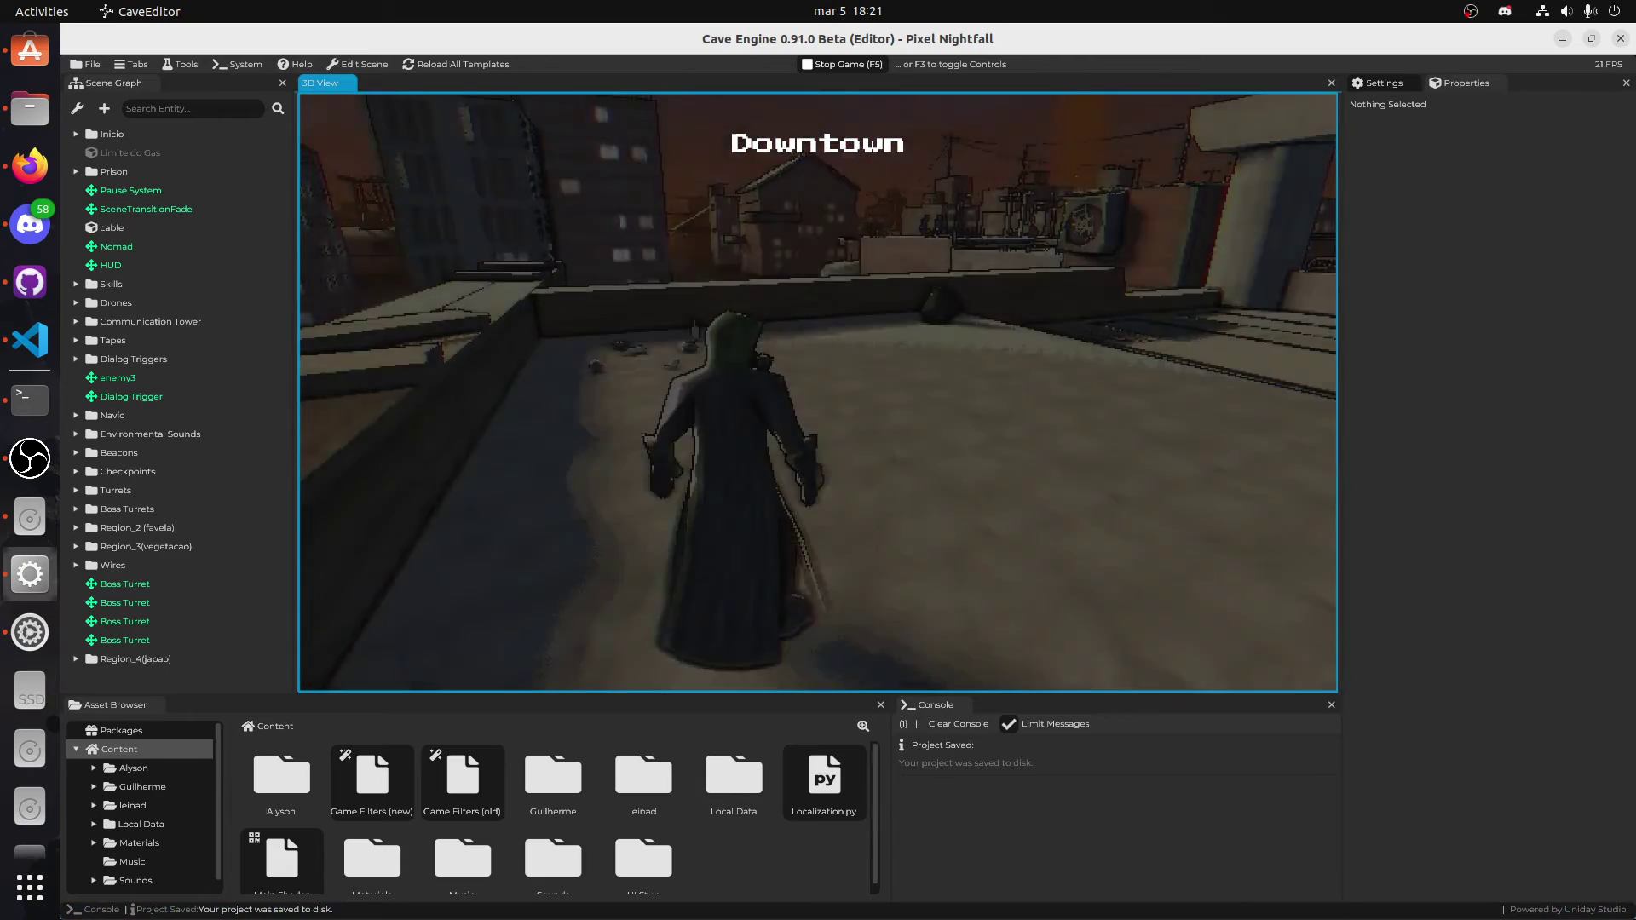
key("w")
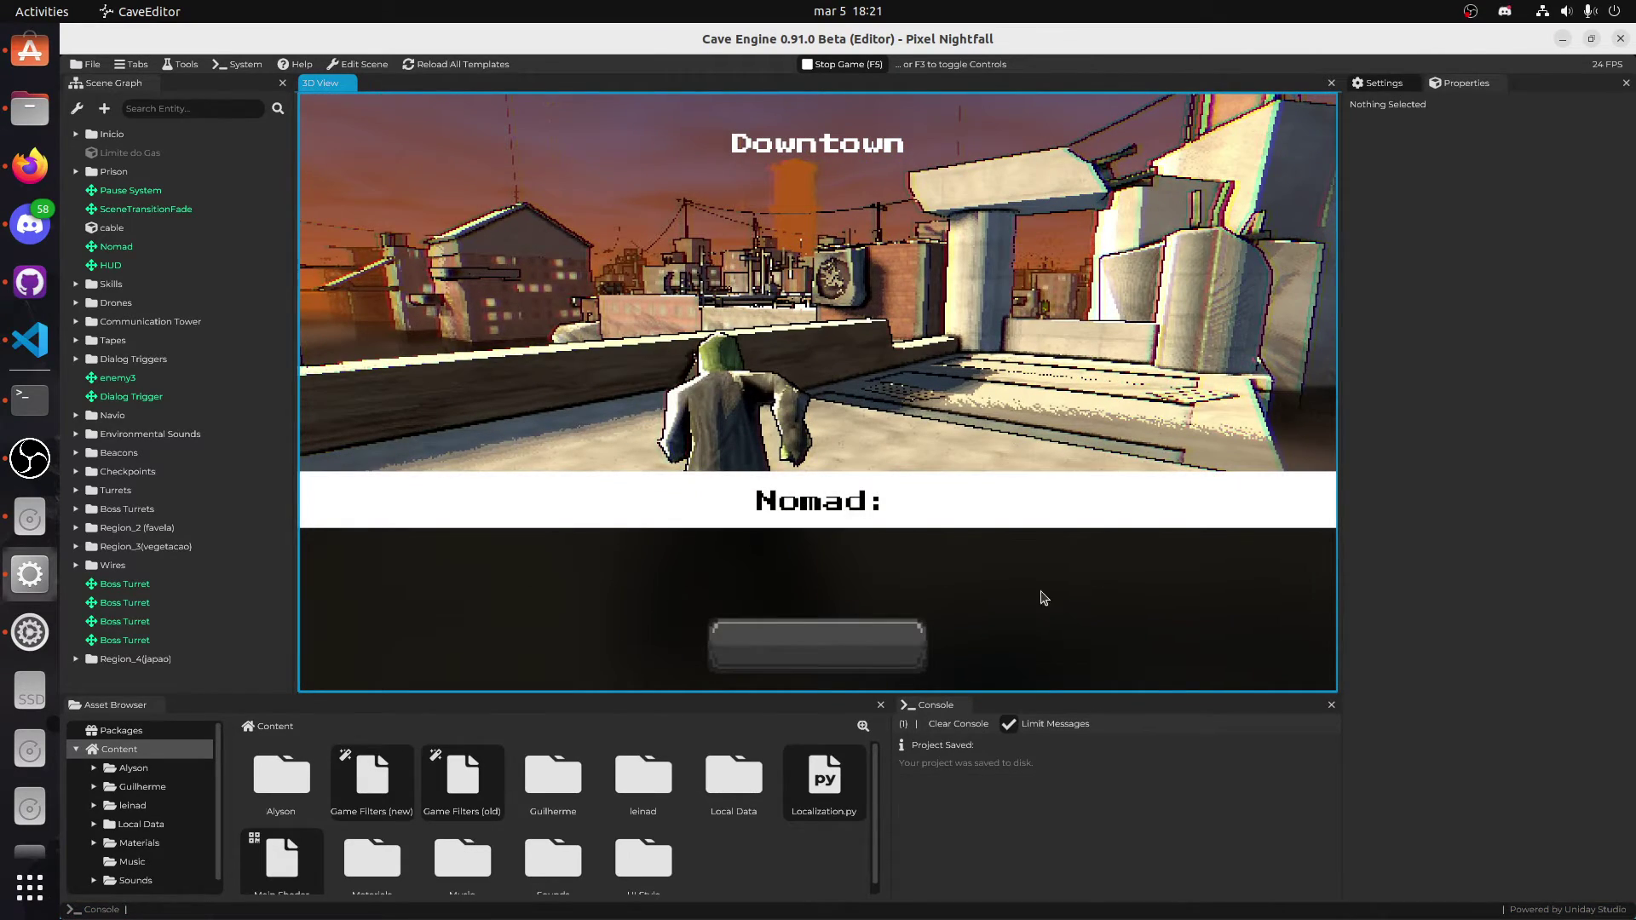
left_click(860, 657)
left_click(872, 647)
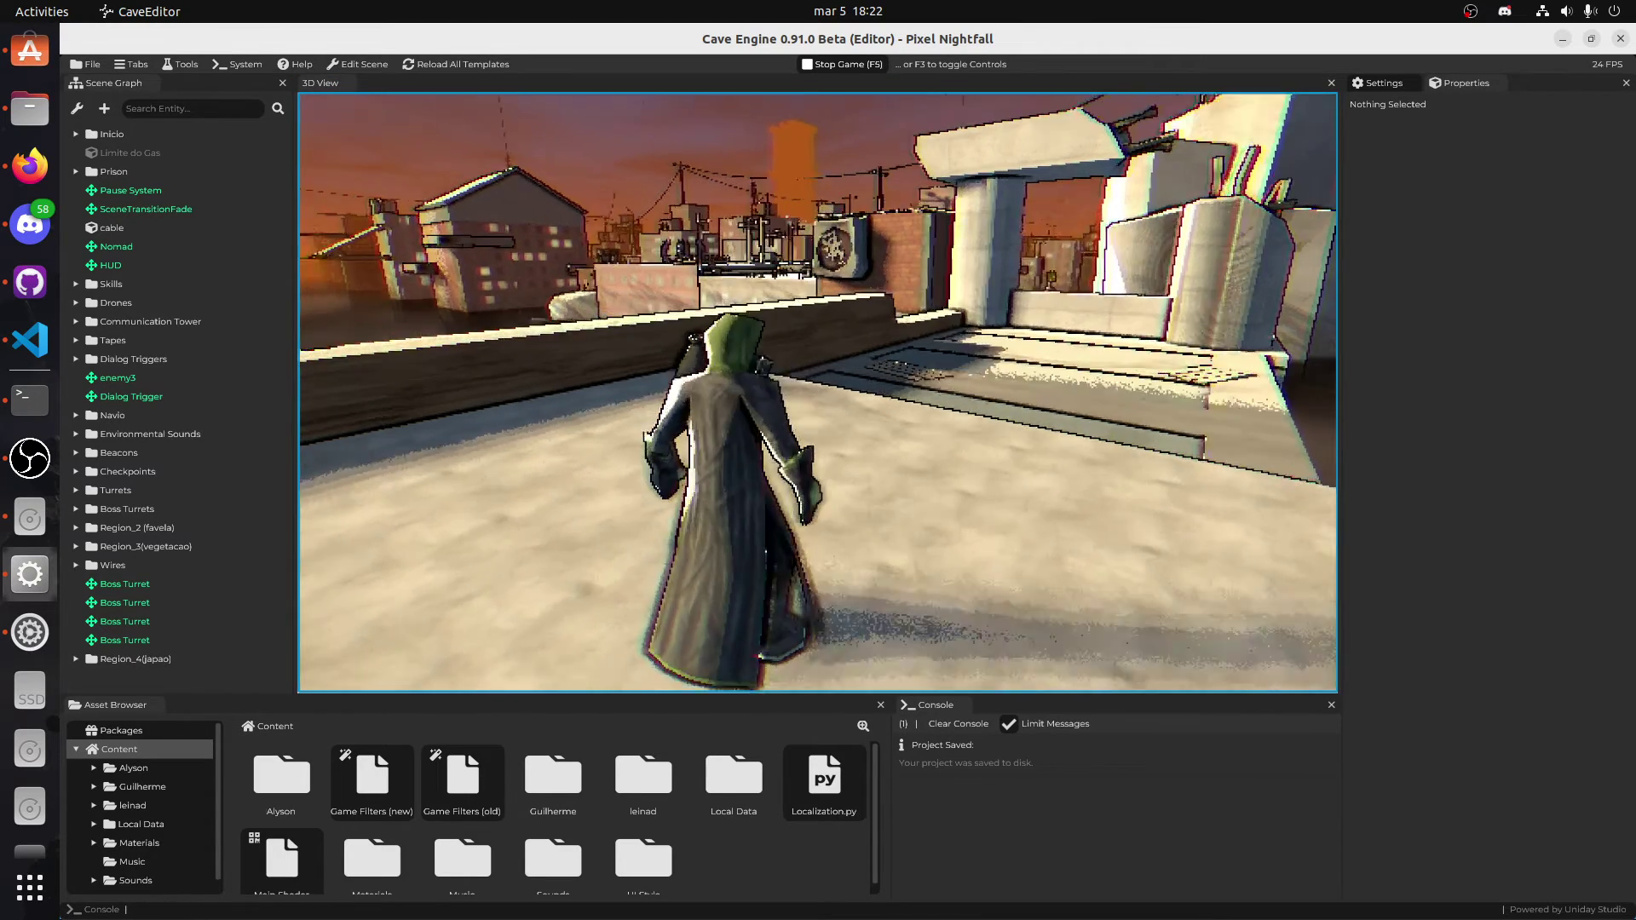
key("w")
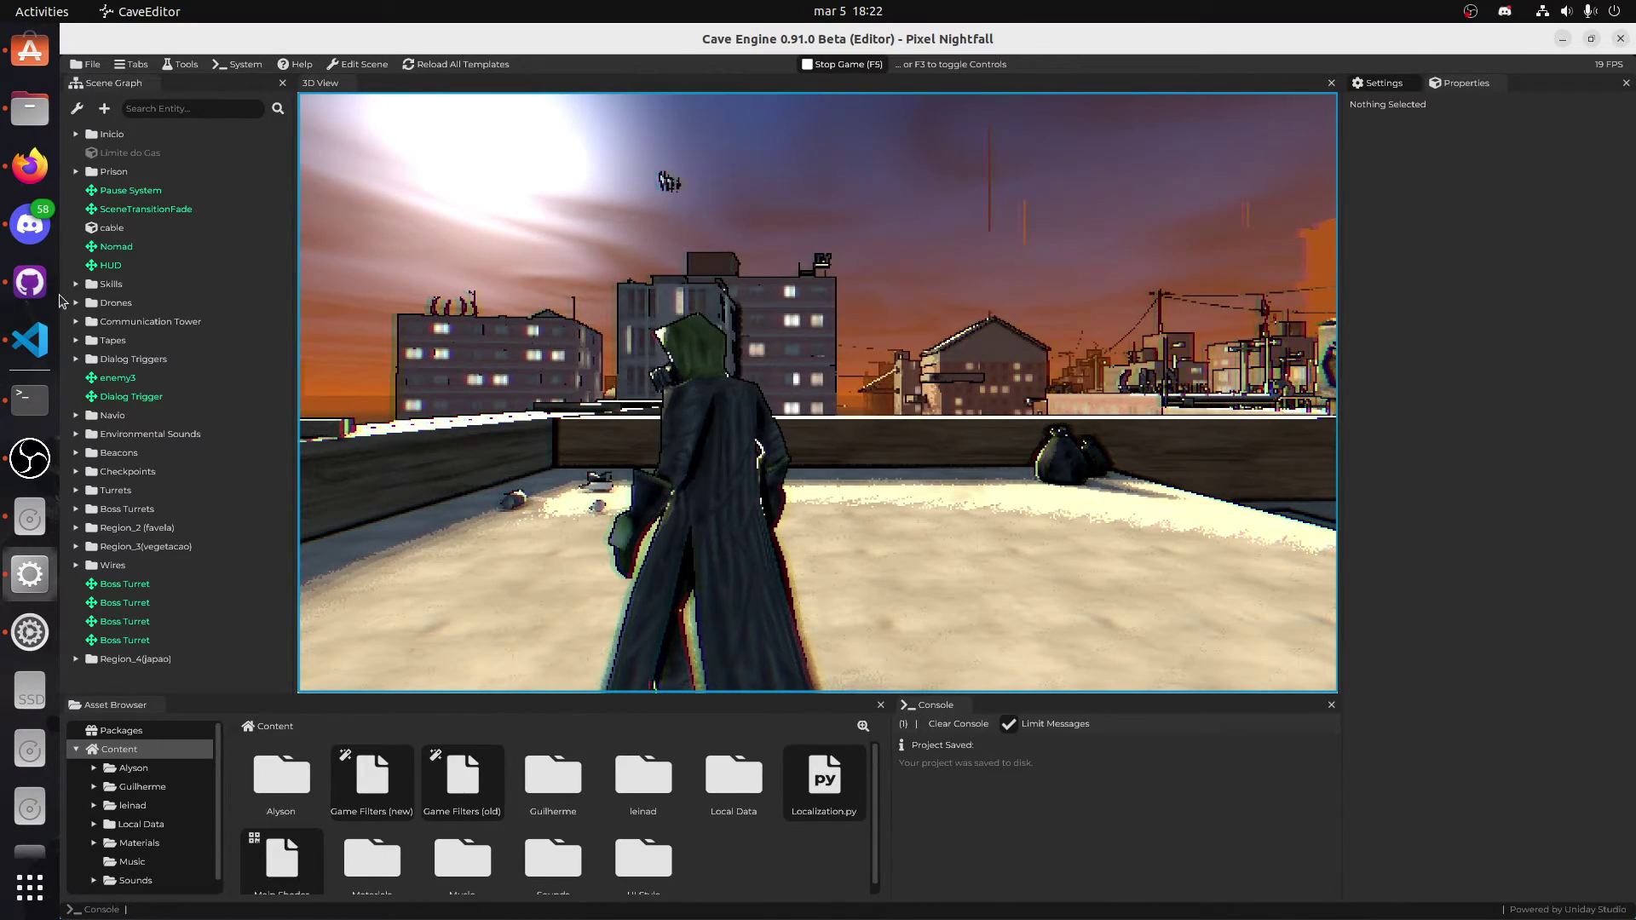
Step: Close the Pixel Nightfall editor during play and relaunch CaveEditor from the Release folder to reach the Project Manager
key("alt+F4")
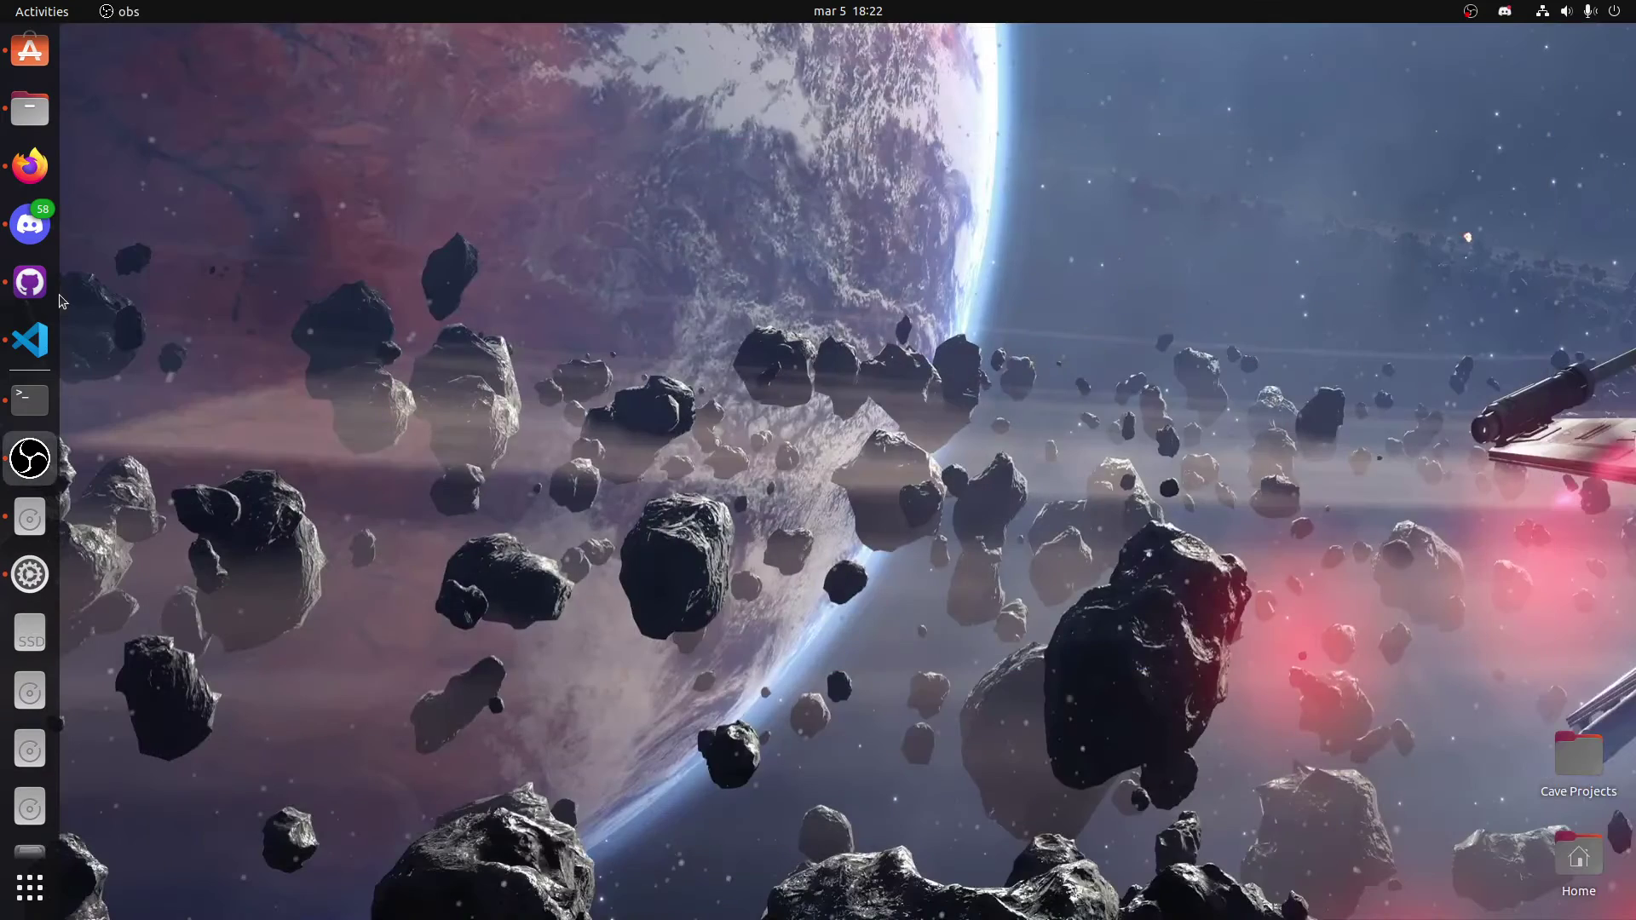
left_click(46, 529)
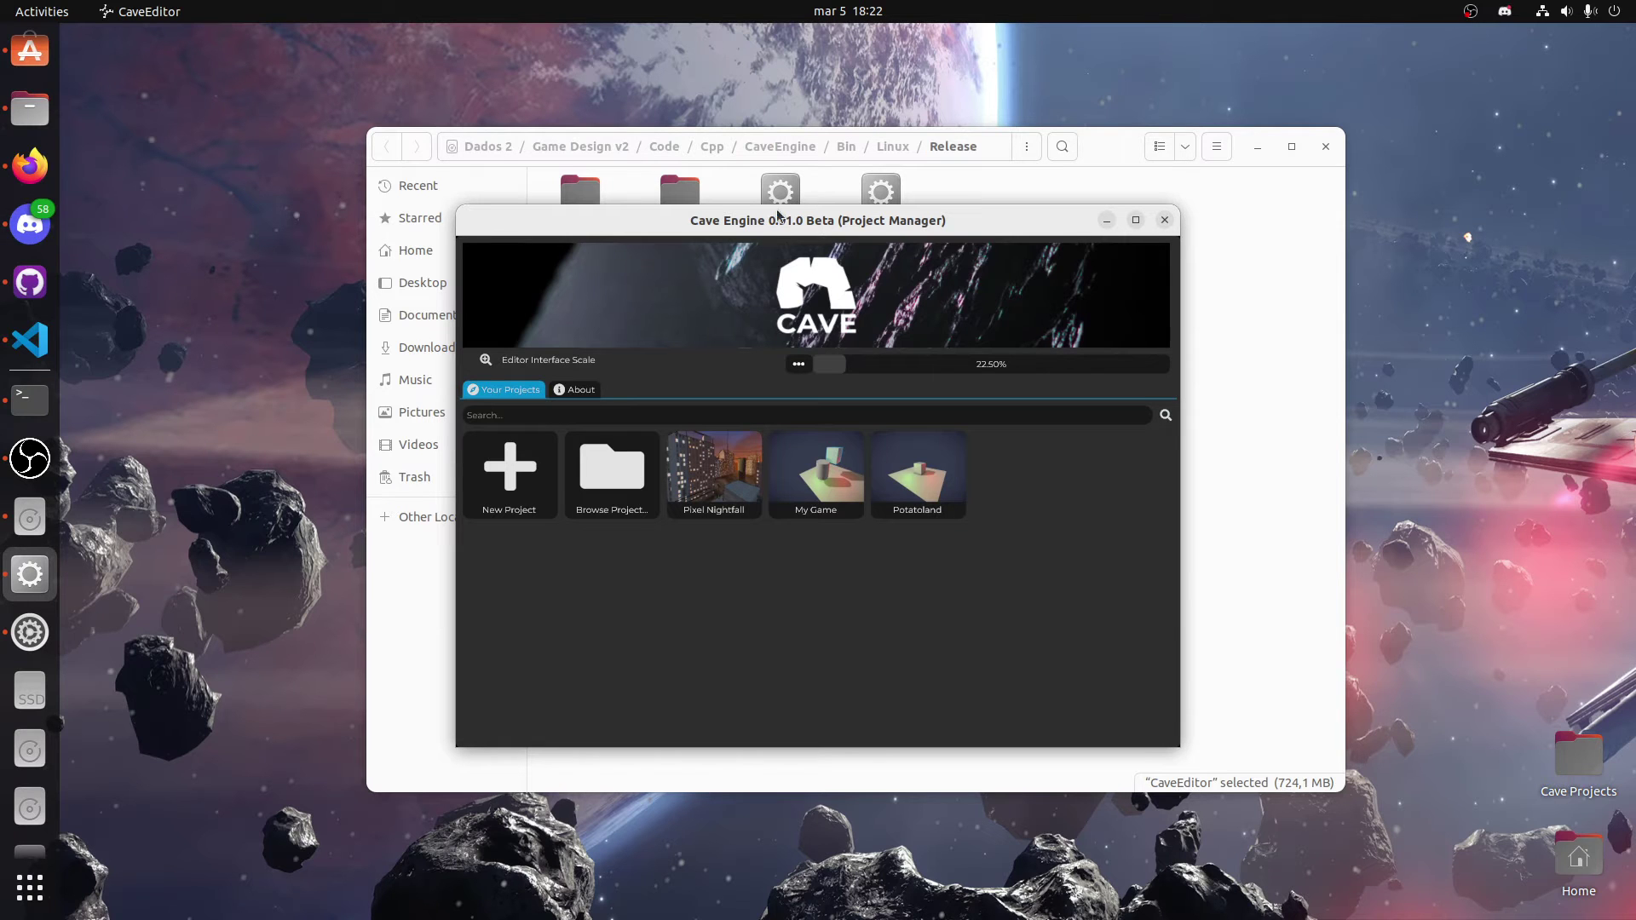
Step: Switch to the Terminal, clear its output with the clear command and minimize its window
left_click(17, 227)
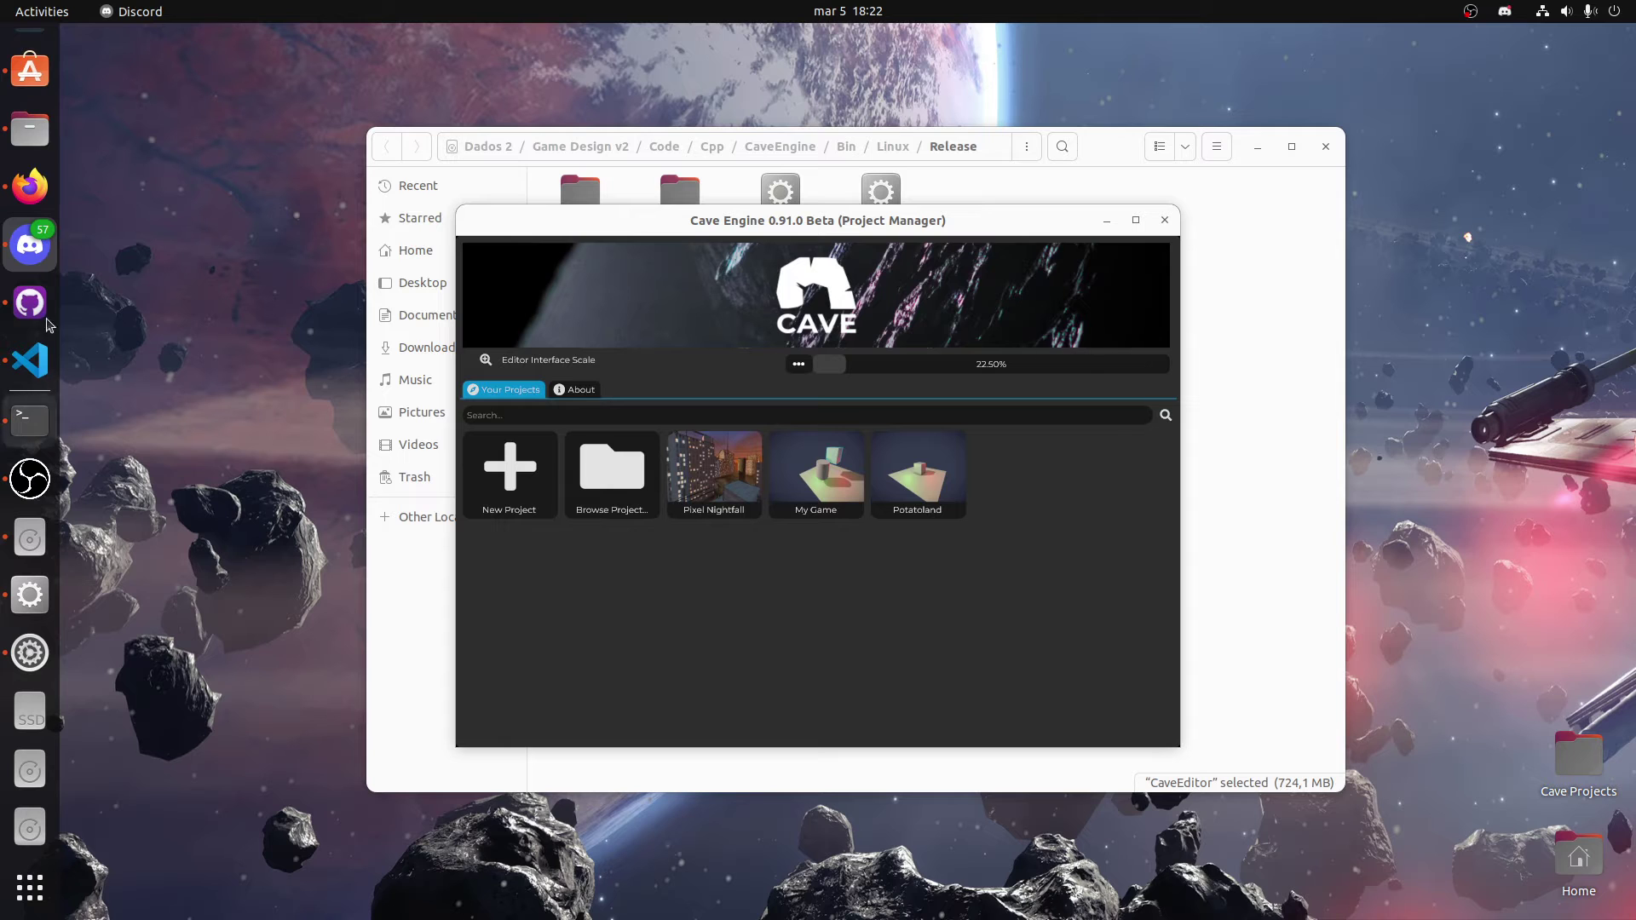
left_click(30, 420)
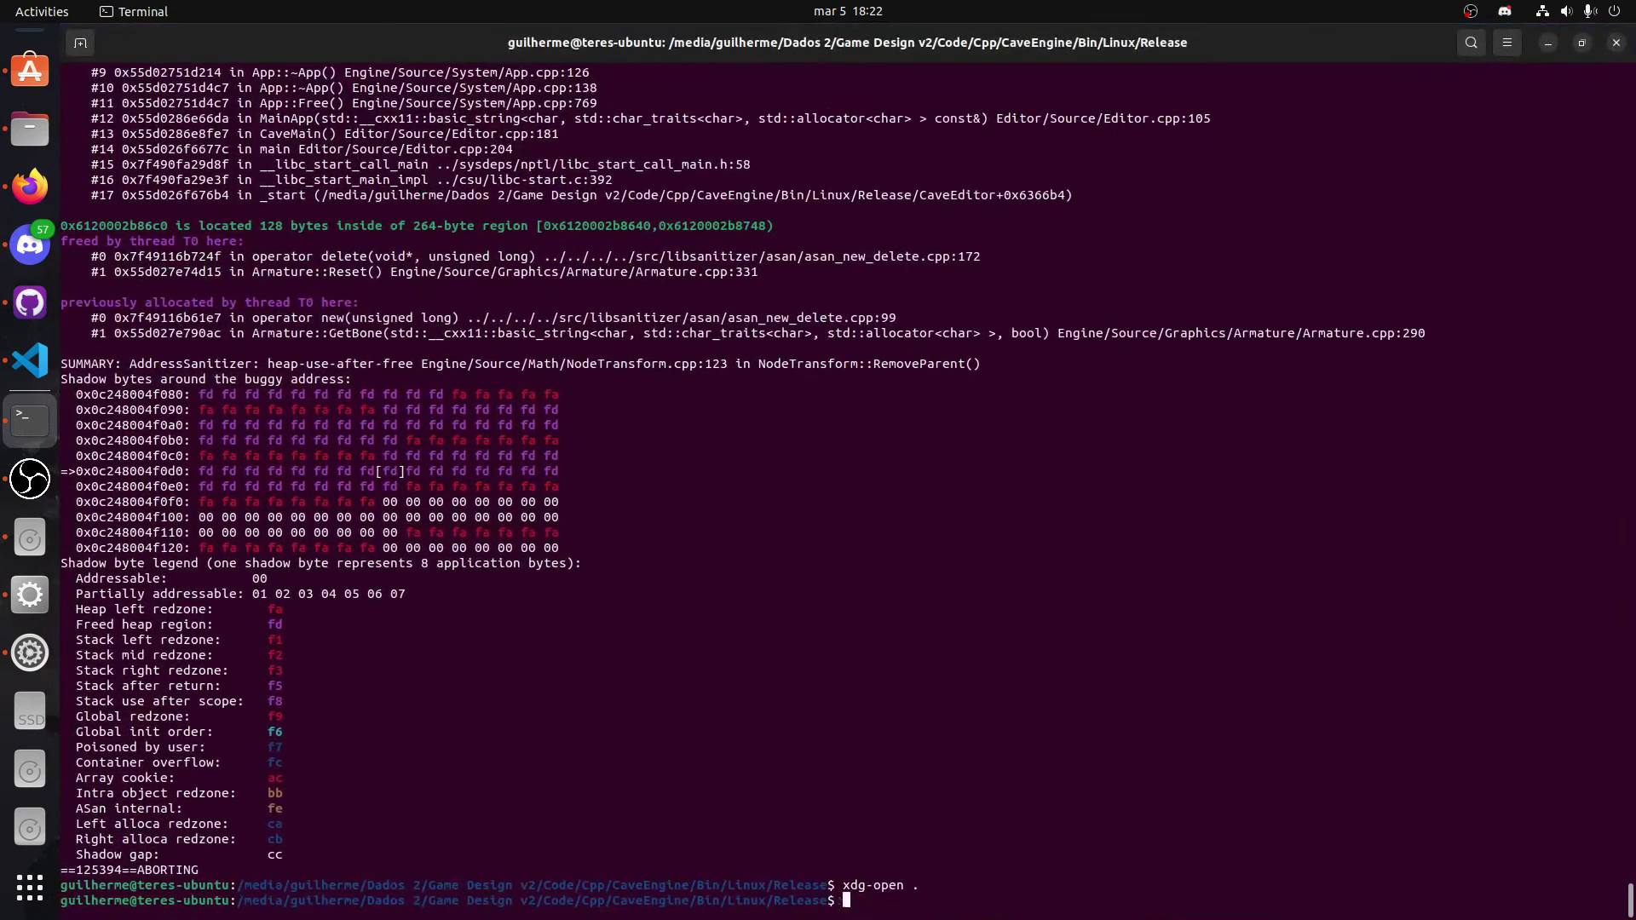
type("clear")
key("Return")
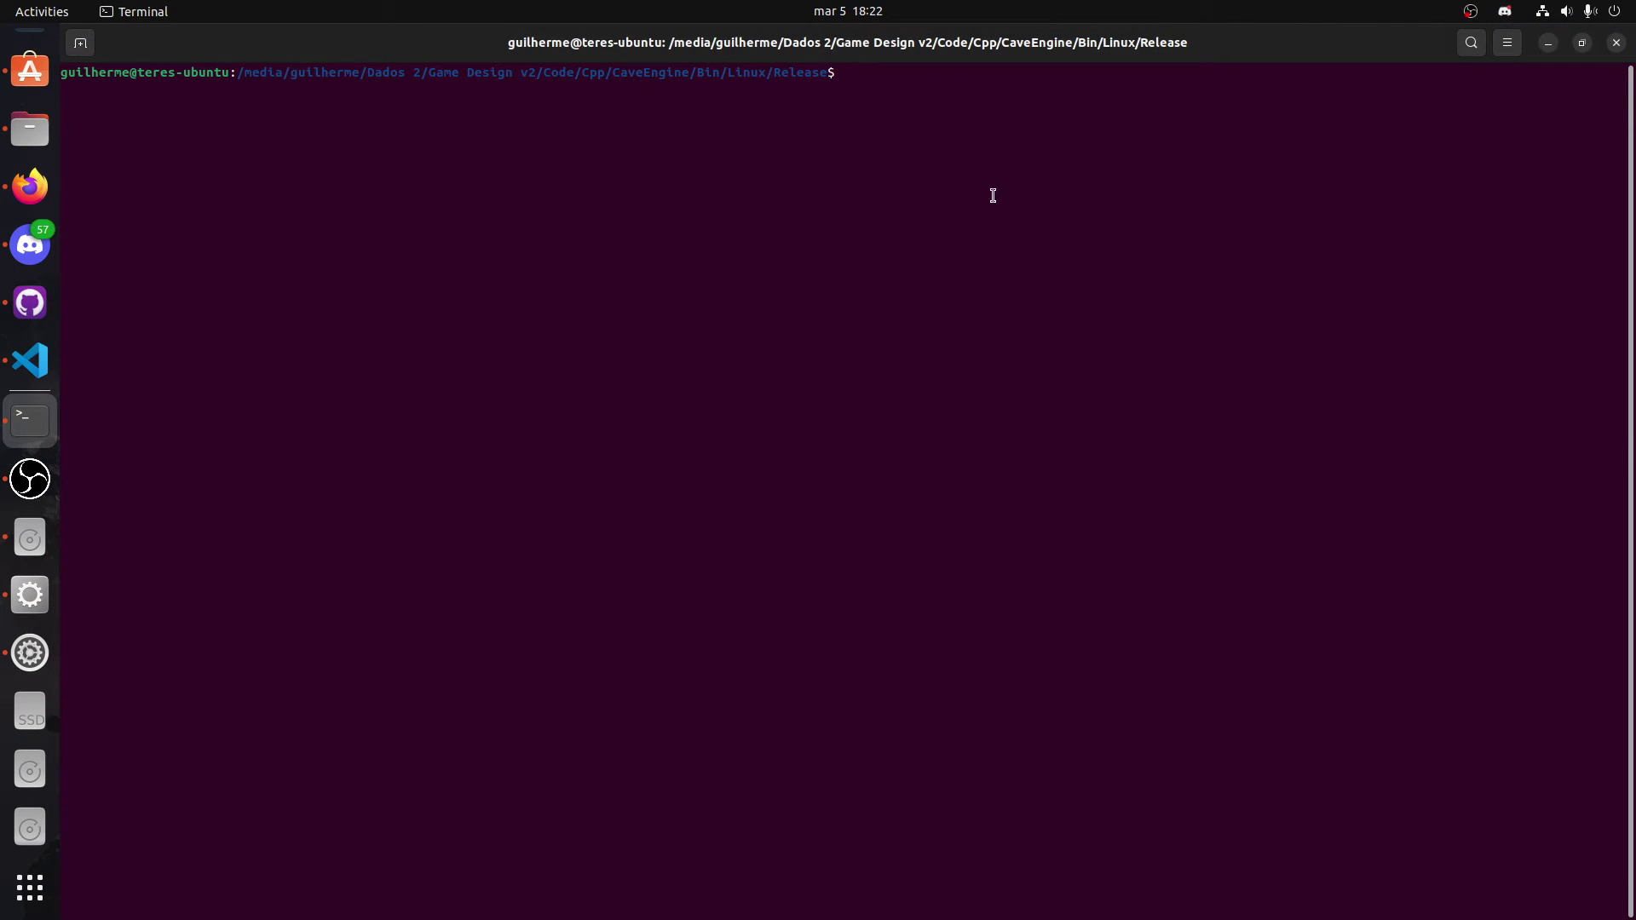
type("quo")
left_click(1548, 44)
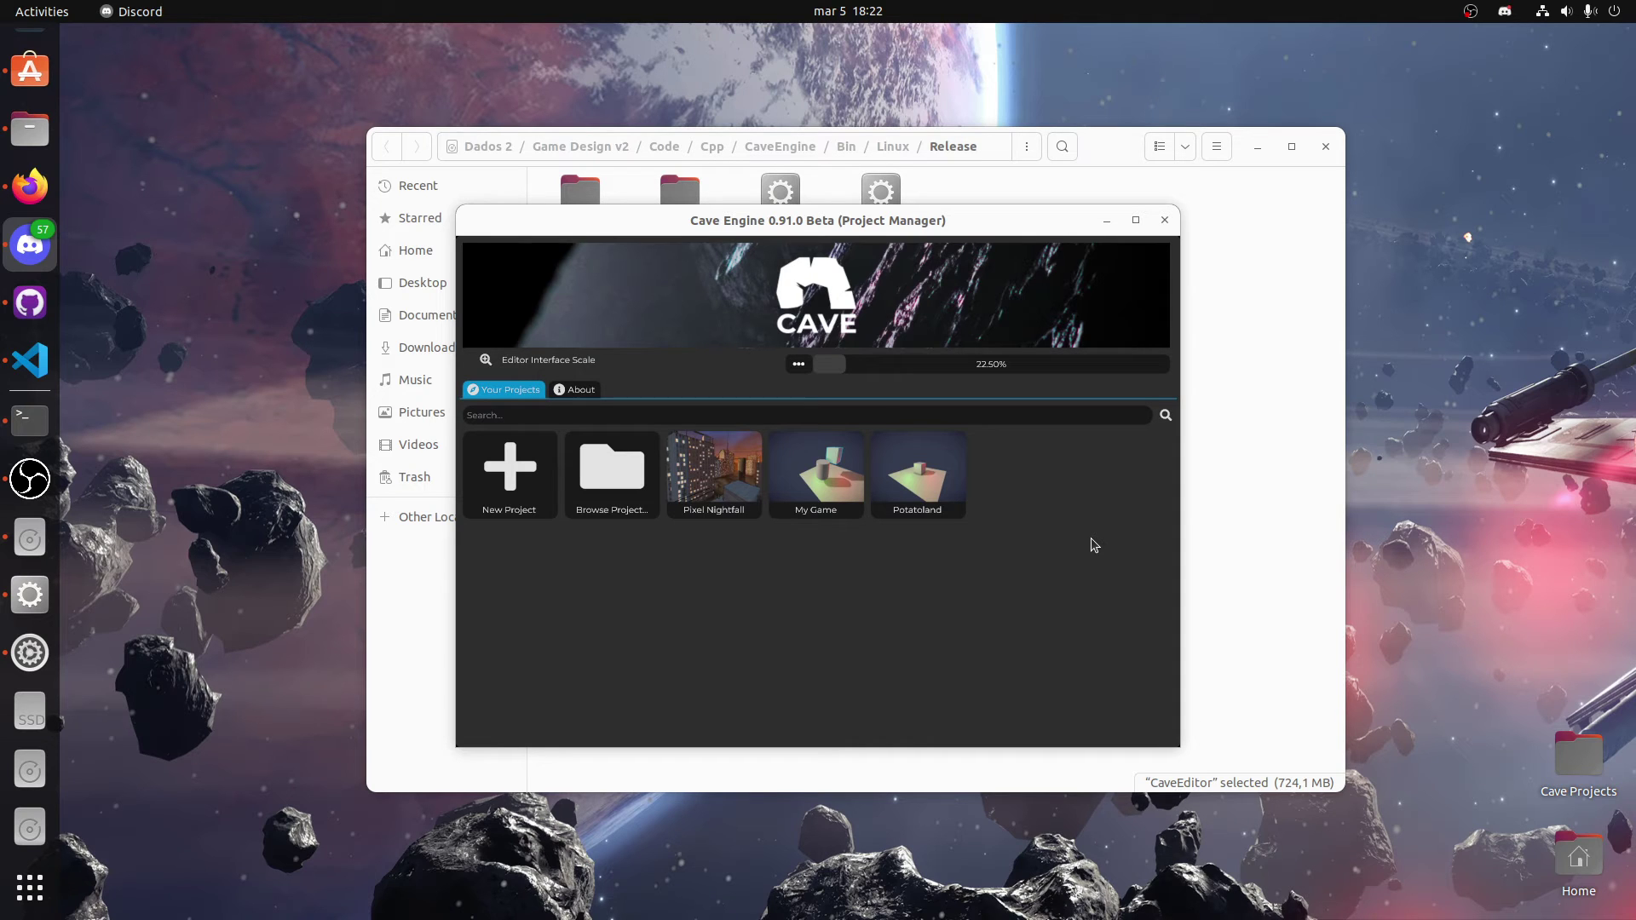
Step: Minimize the Release folder window behind the Project Manager and open the My Game project
left_click(30, 479)
left_click(1058, 629)
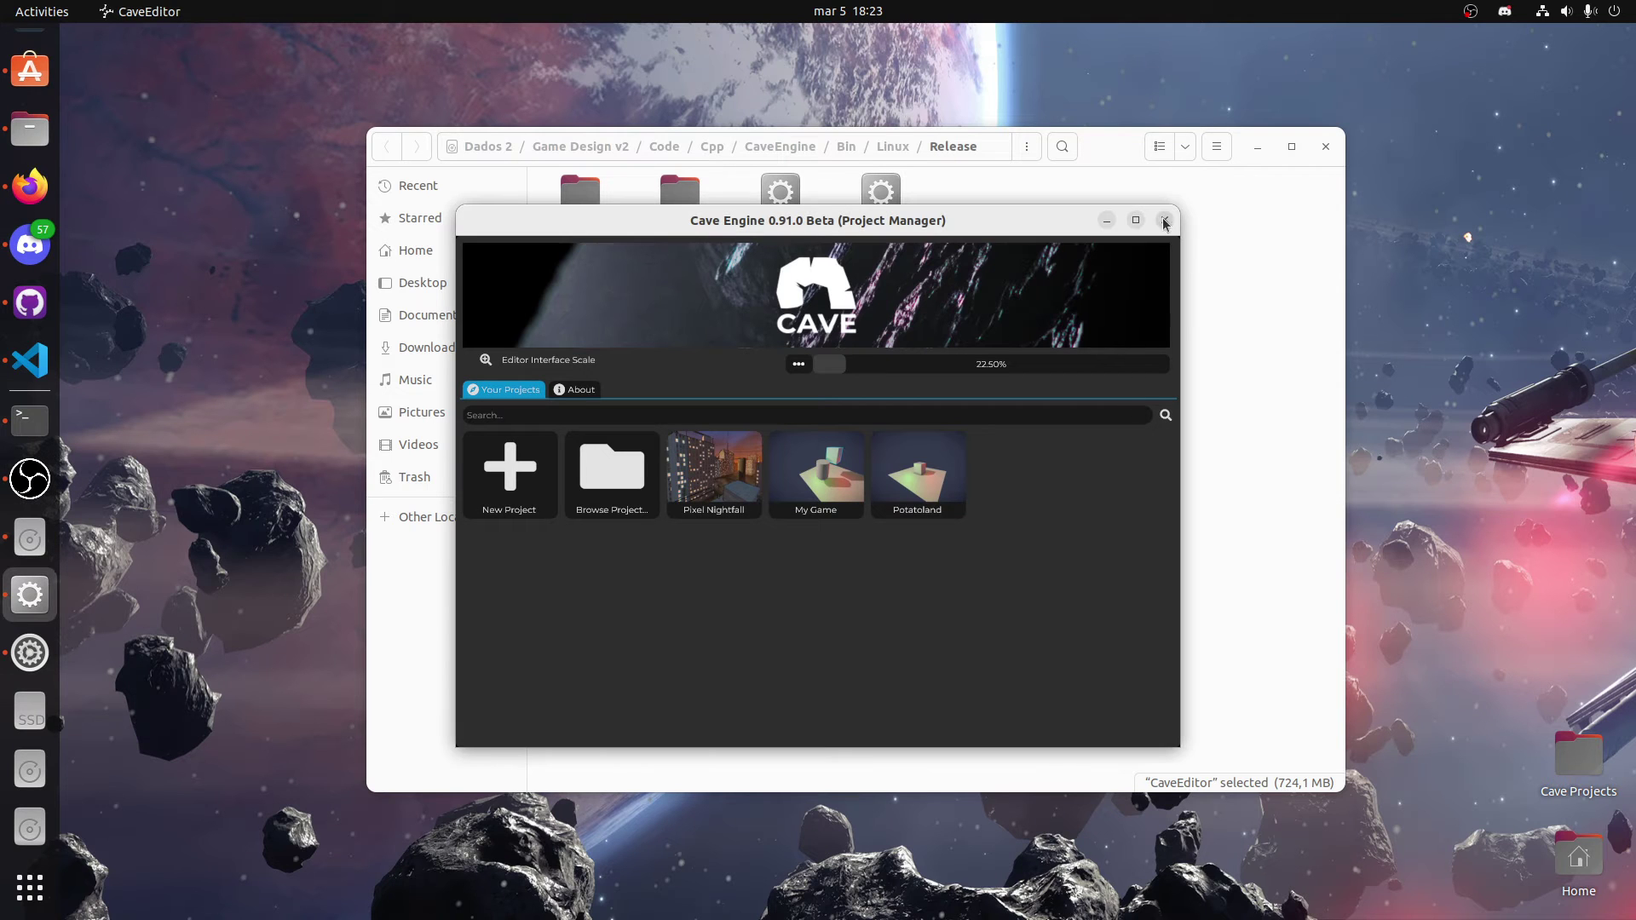
left_click(1258, 150)
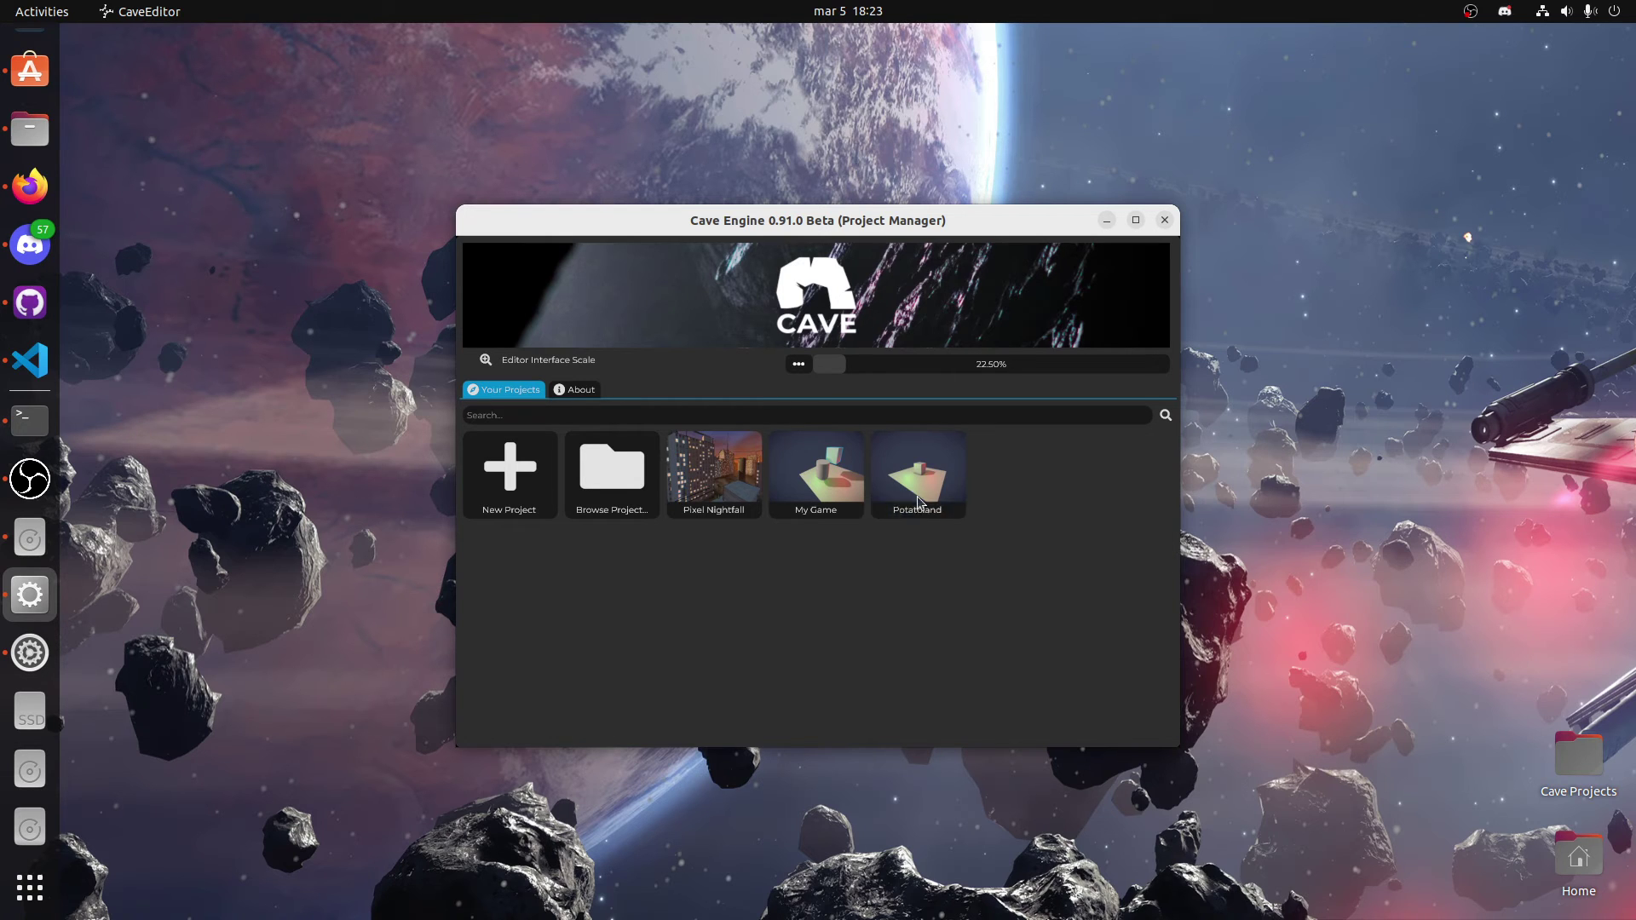
mouse_move(883, 484)
double_click(812, 500)
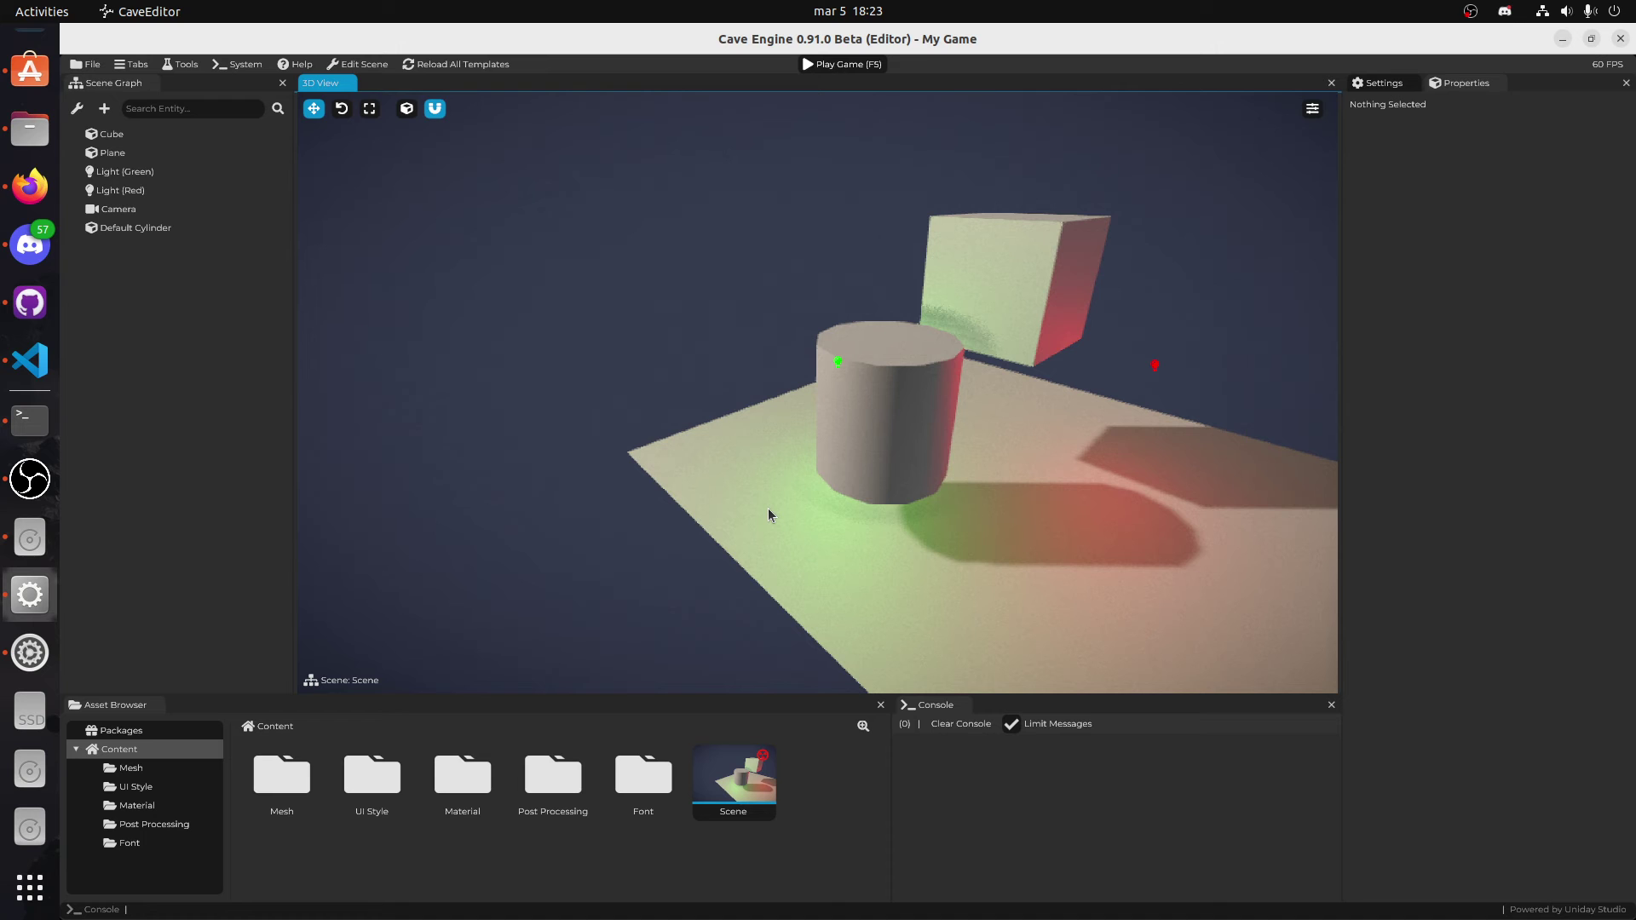
Step: Fly around the My Game scene to examine the cylinder, cube, plane, coloured lights and camera from several angles
right_click_drag(769, 508, 843, 485)
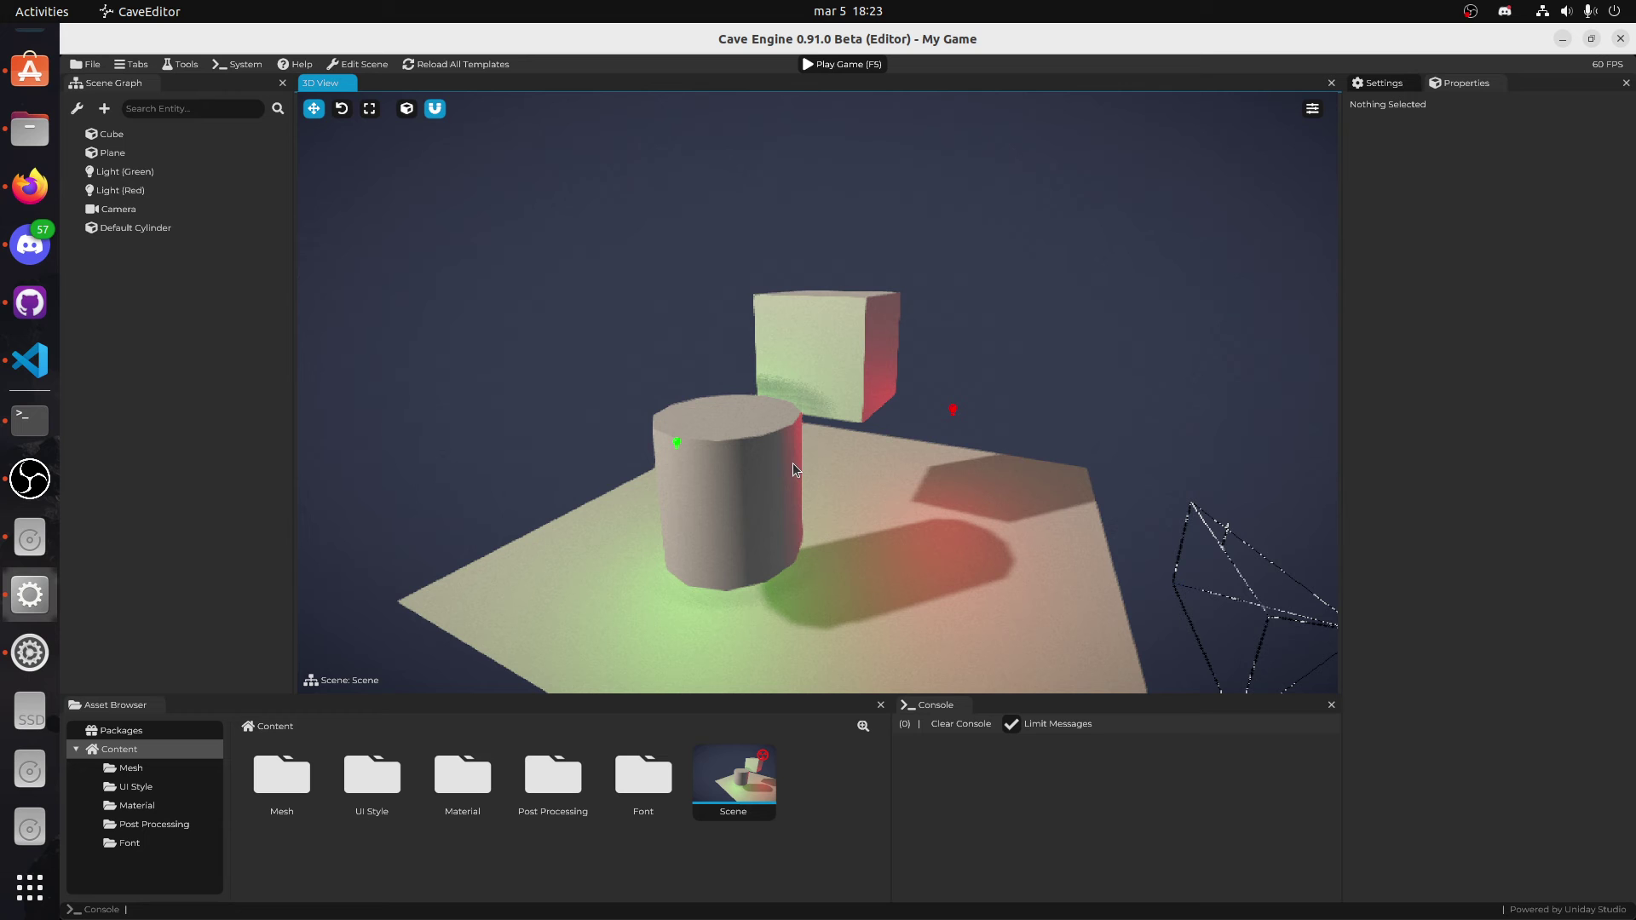
right_click_drag(793, 469, 866, 371)
key("d")
key("w")
key("a")
key("s")
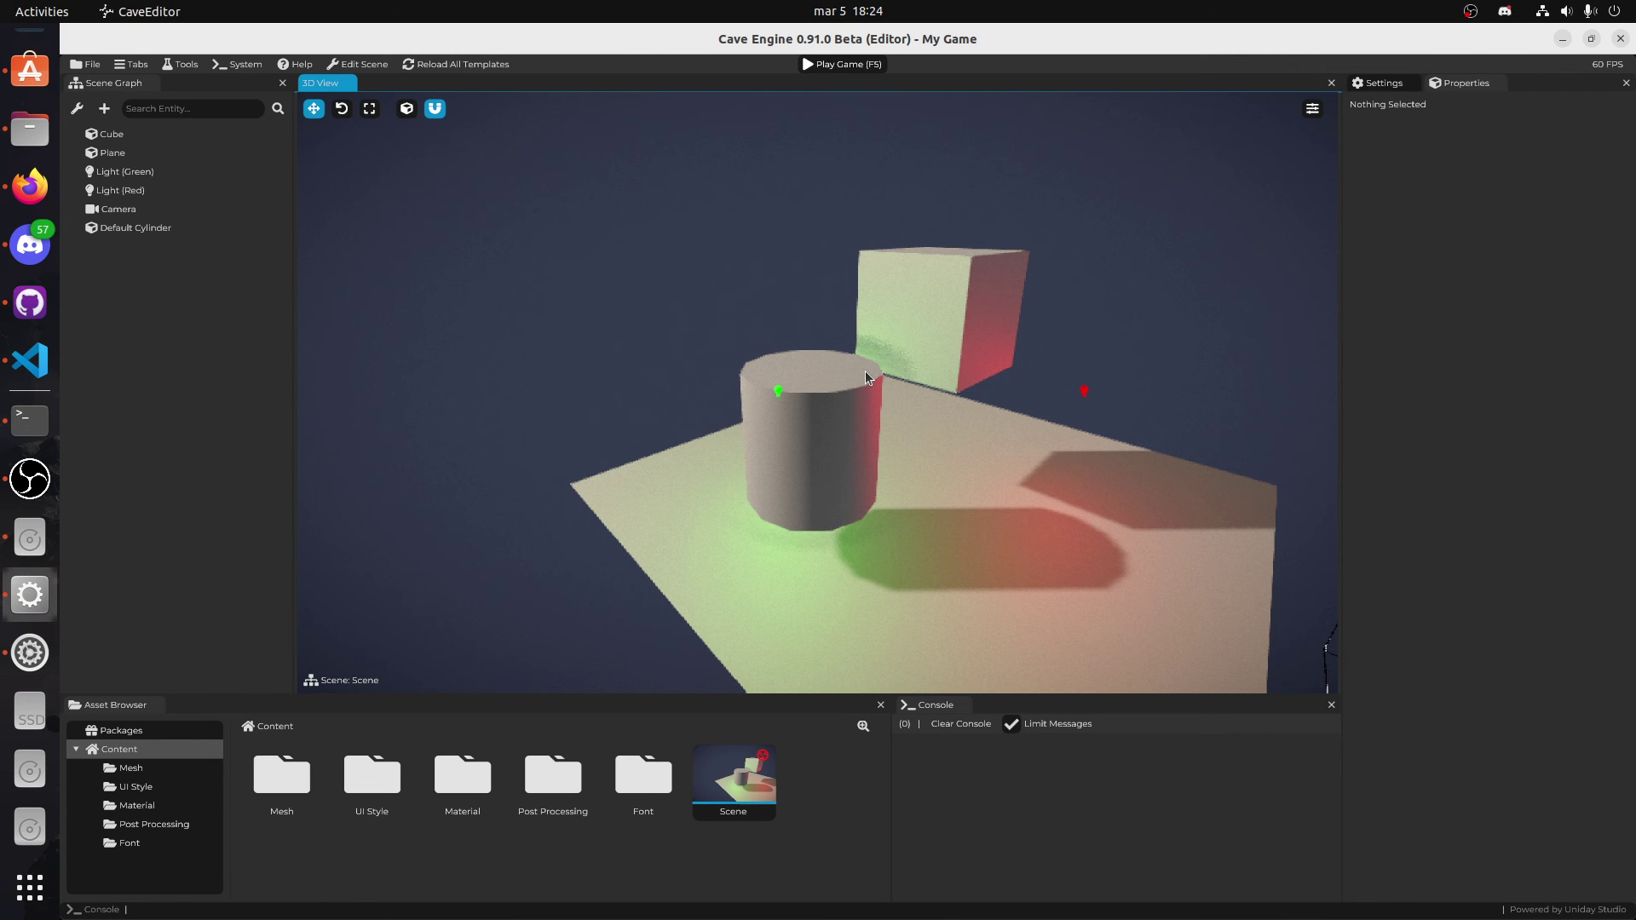
key("w")
right_click_drag(865, 371, 863, 373)
key("s")
key("q")
key("w")
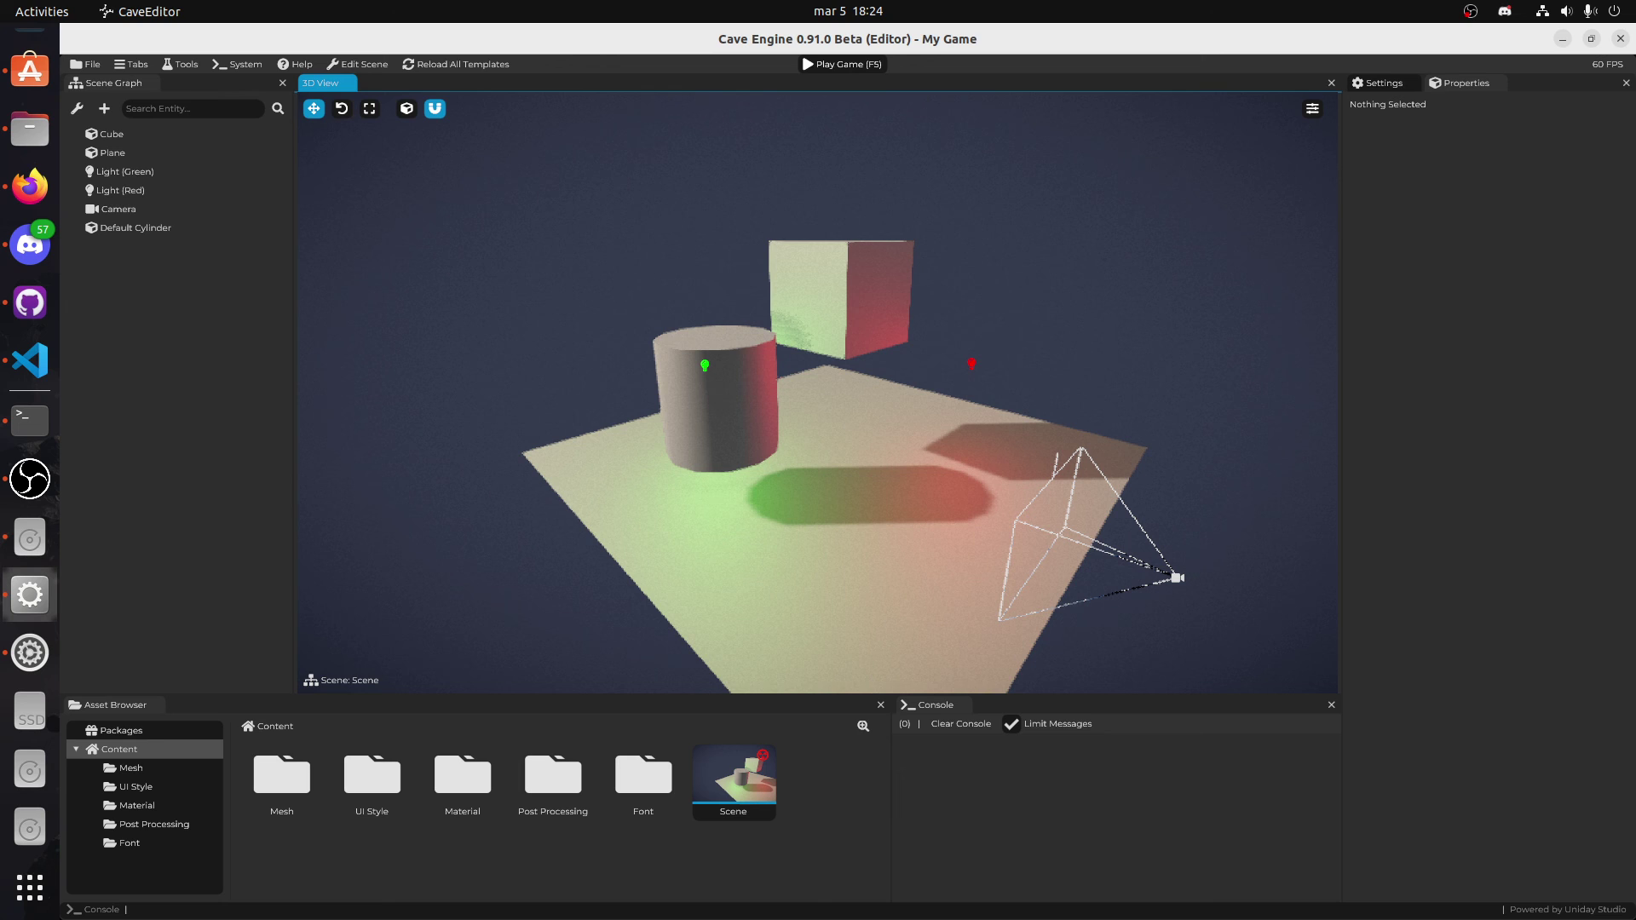
key("alt+Tab")
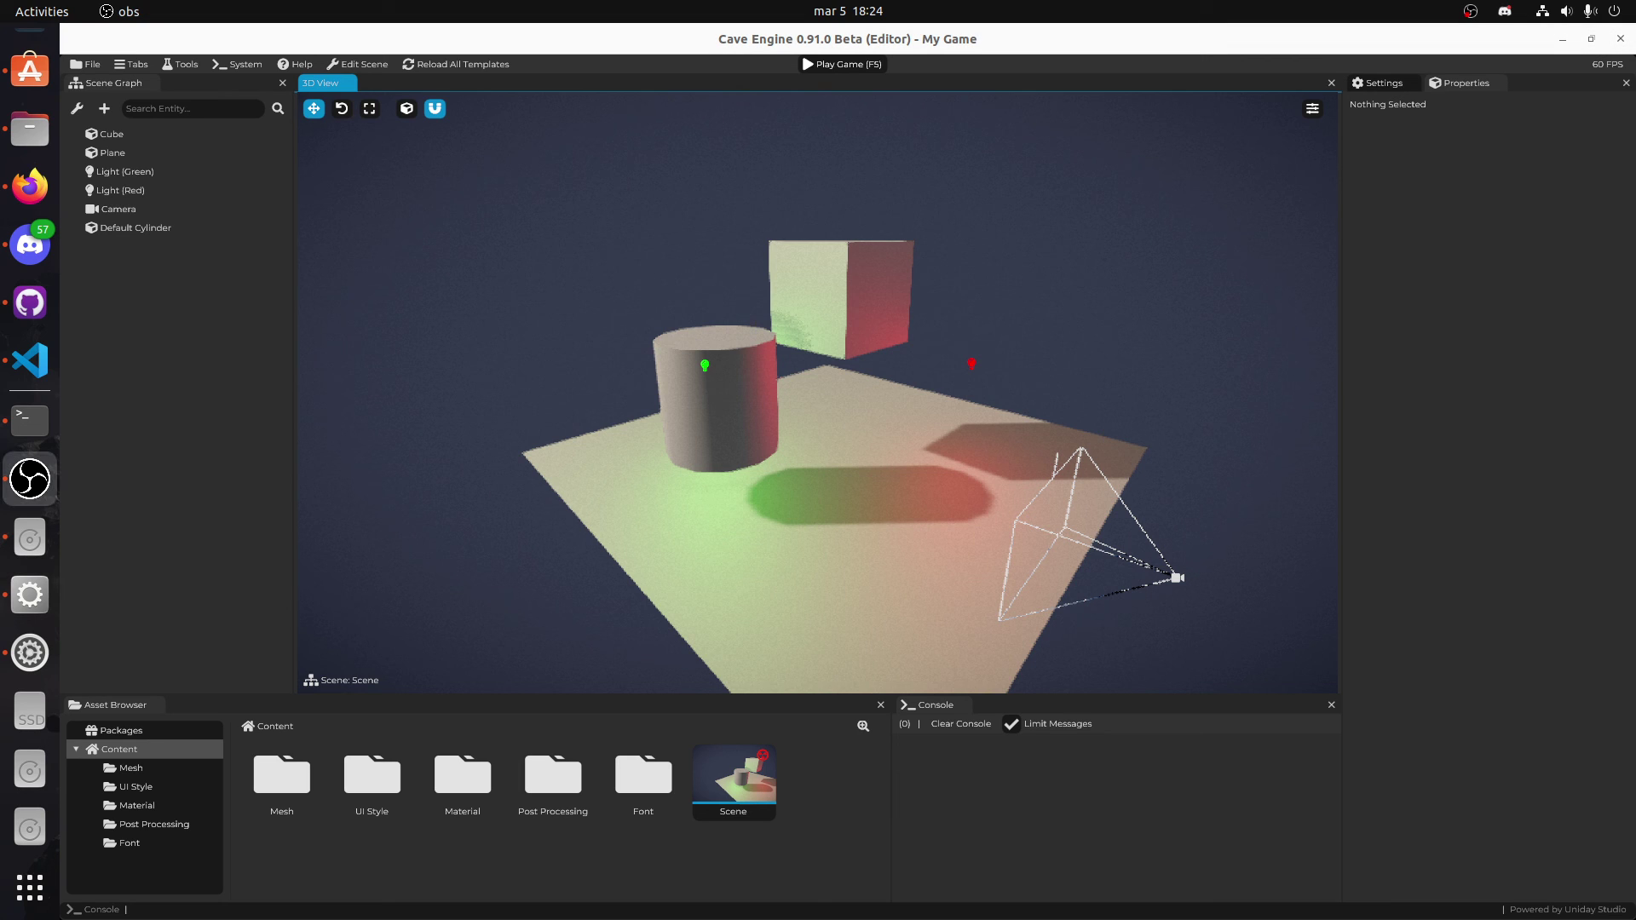